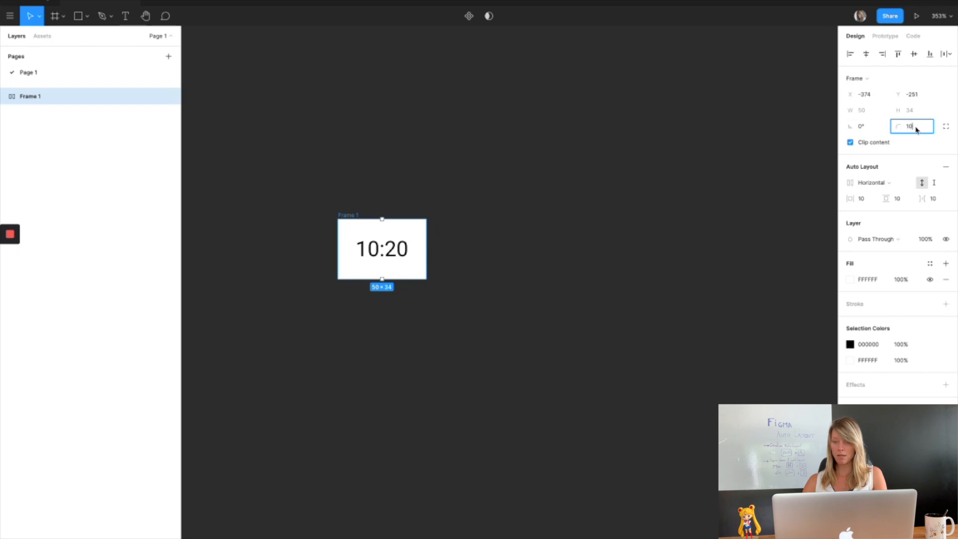
Set the frame's corner radius to 10 and give it a yellow fill of F0C148.
{"action": "key", "text": "Return"}
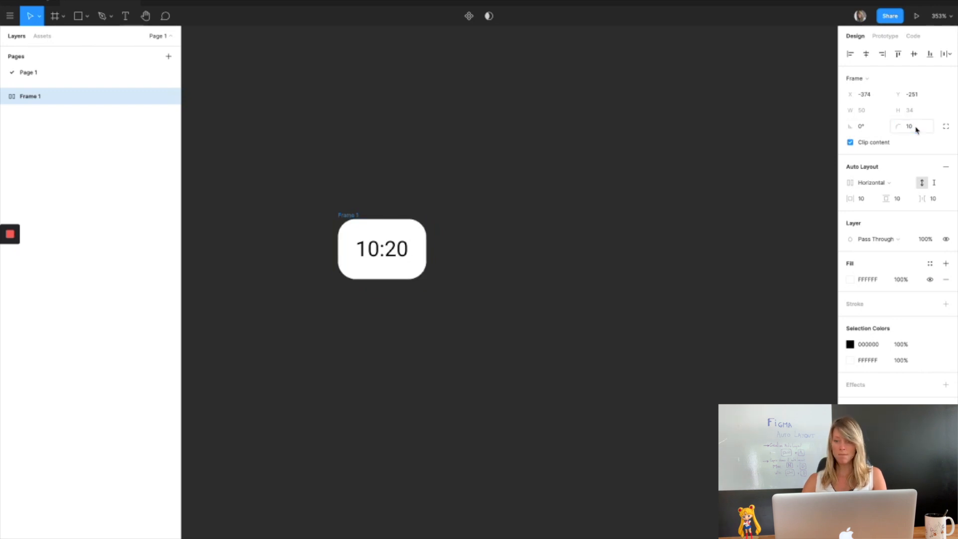
{"action": "left_click", "coordinate": [851, 280]}
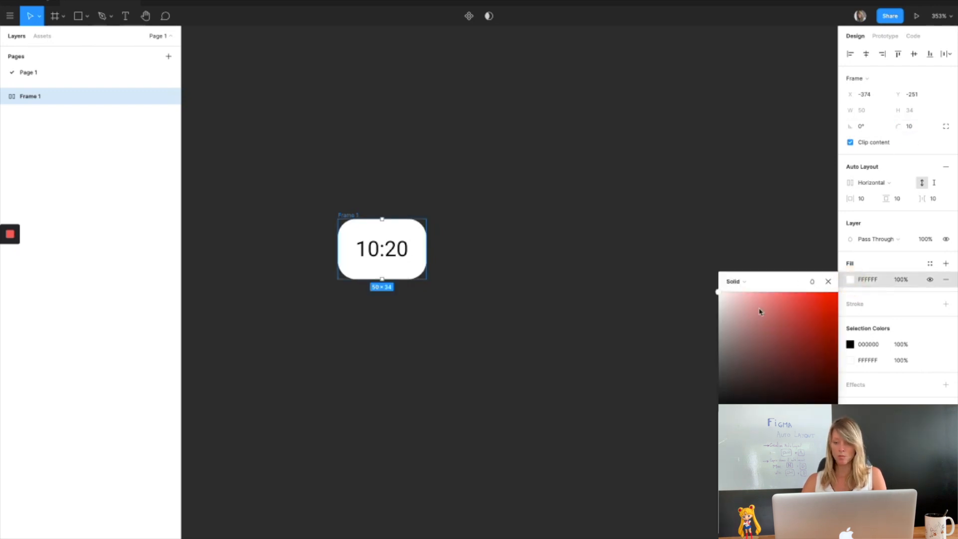
{"action": "left_click", "coordinate": [755, 422]}
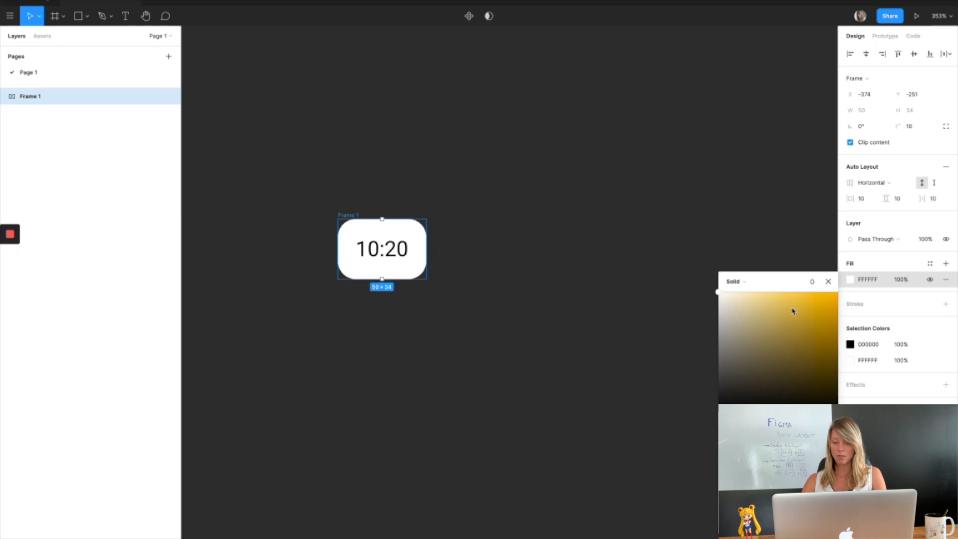
{"action": "left_click", "coordinate": [793, 307]}
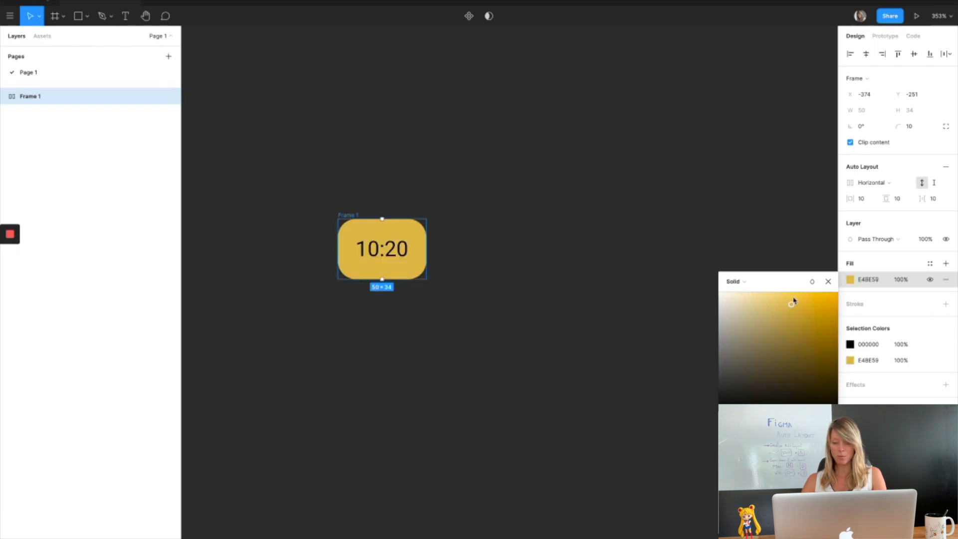
{"action": "left_click_drag", "start_coordinate": [799, 305], "coordinate": [803, 299]}
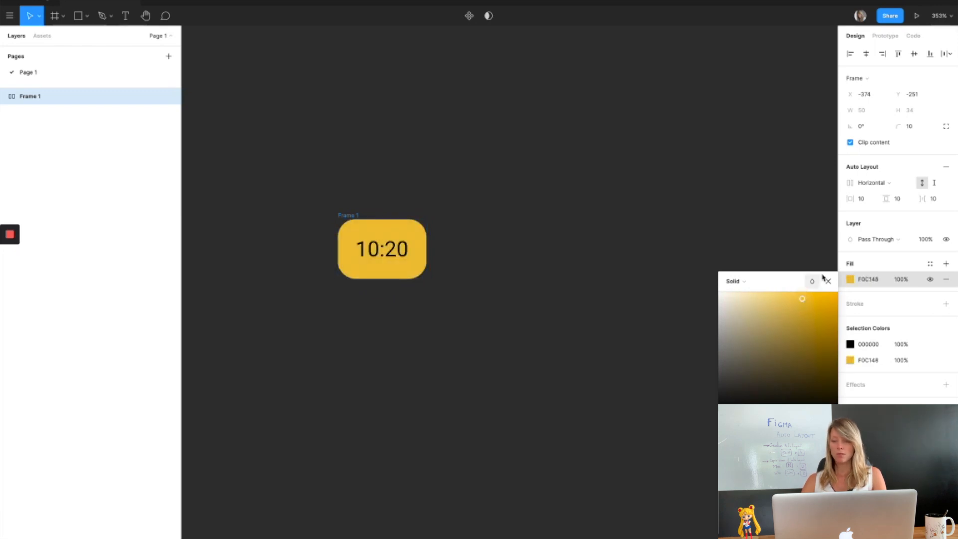
{"action": "left_click", "coordinate": [829, 283]}
Change the time label's font to Lato and reselect the frame.
{"action": "double_click", "coordinate": [382, 249]}
{"action": "left_click", "coordinate": [882, 194]}
{"action": "type", "text": "Lato"}
{"action": "left_click", "coordinate": [348, 215]}
Set the frame's corner radius to 30.
{"action": "left_click", "coordinate": [909, 126]}
{"action": "type", "text": "30"}
{"action": "left_click", "coordinate": [934, 183]}
{"action": "left_click", "coordinate": [922, 182]}
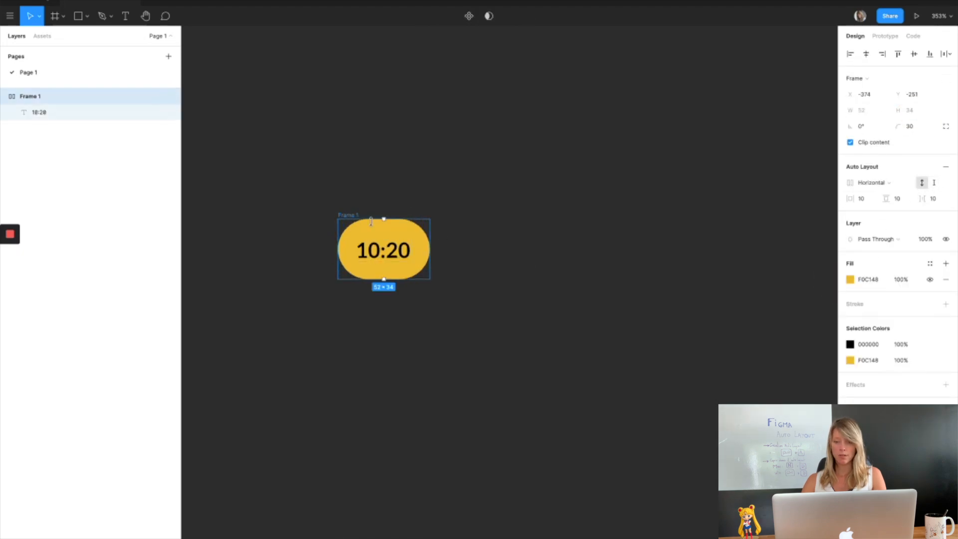
Set the frame's horizontal auto layout padding to 15.
{"action": "left_click", "coordinate": [864, 199]}
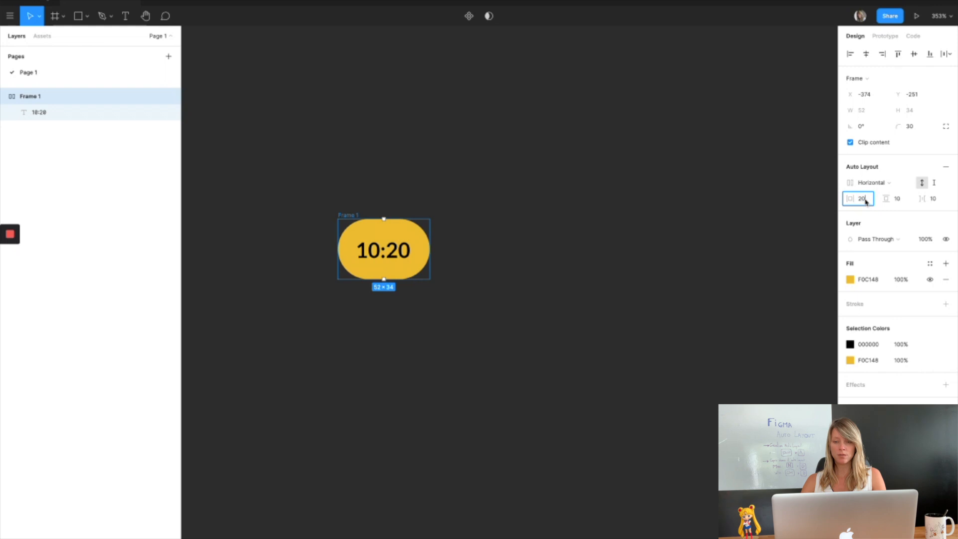
{"action": "key", "text": "Return"}
{"action": "left_click", "coordinate": [865, 199]}
{"action": "type", "text": "15"}
{"action": "key", "text": "Return"}
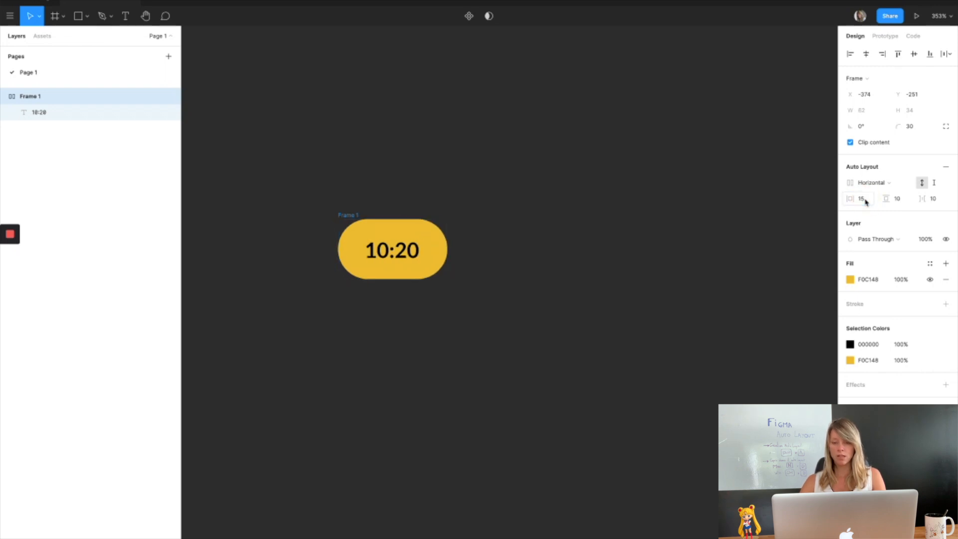
Edit the label to try other times such as 15:30 and 03:20, ending with 10:20.
{"action": "double_click", "coordinate": [397, 255]}
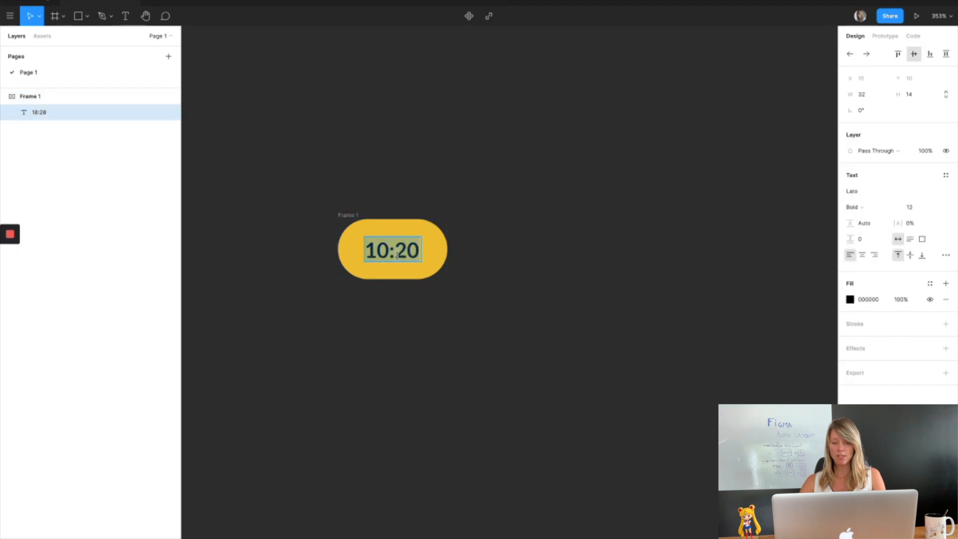
{"action": "type", "text": "15:"}
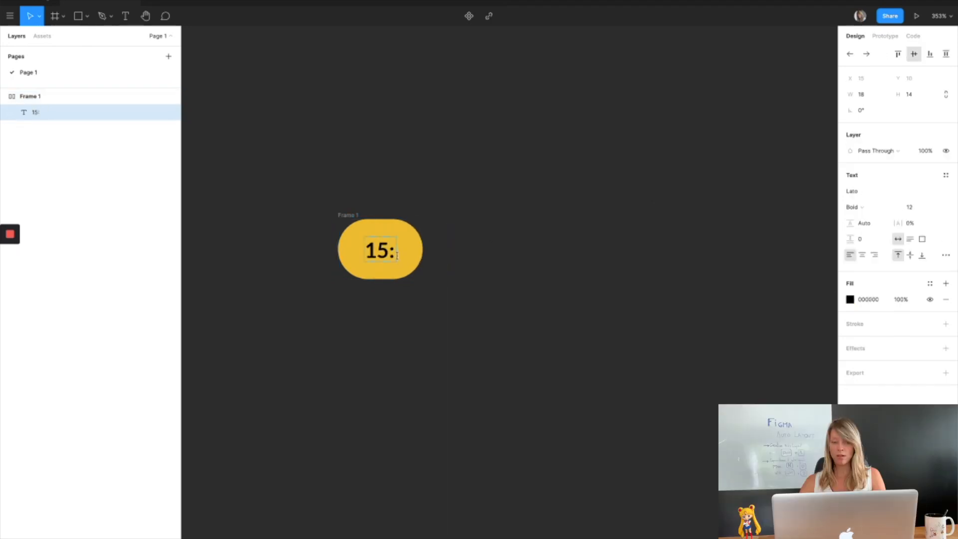
{"action": "type", "text": "30"}
{"action": "key", "text": "ctrl+a"}
{"action": "type", "text": "03:20"}
{"action": "key", "text": "ctrl+a"}
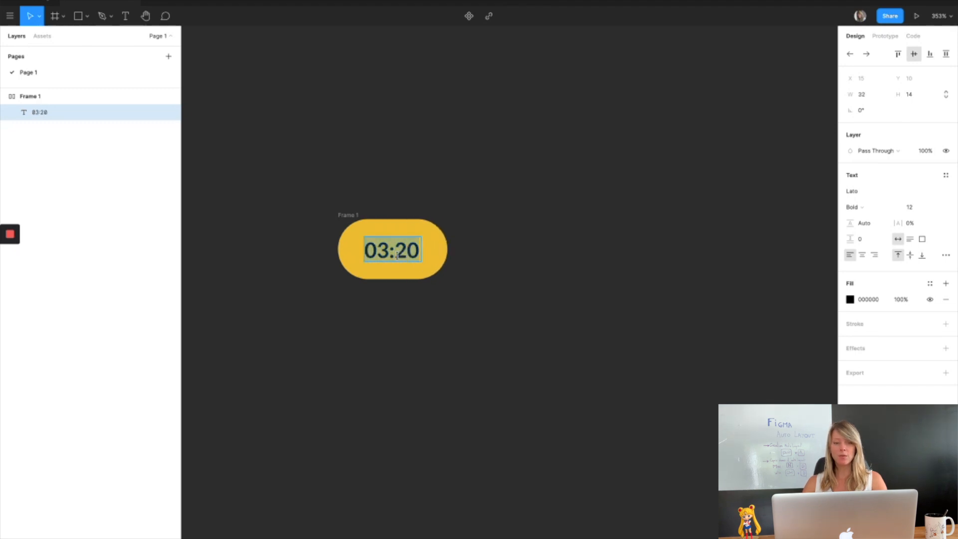
{"action": "type", "text": "10:20"}
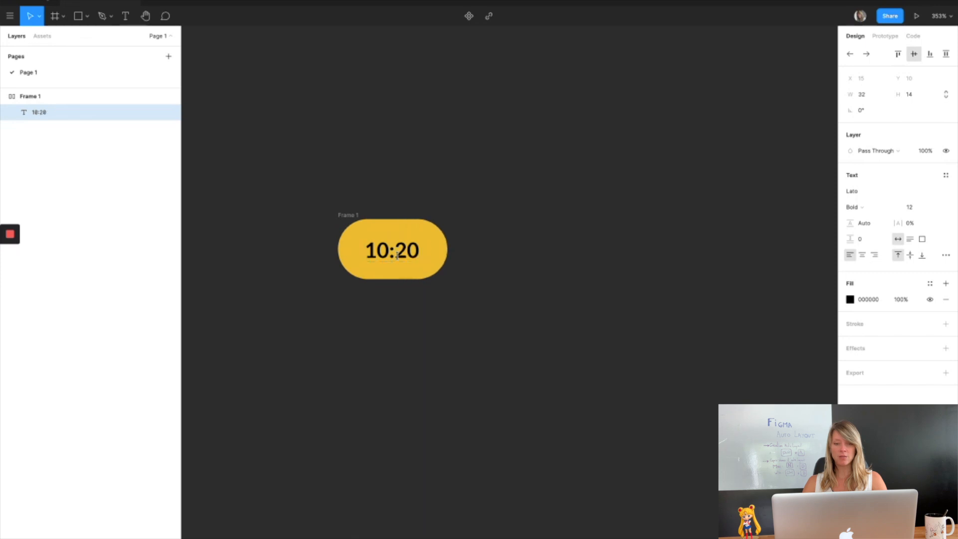
{"action": "key", "text": "Escape"}
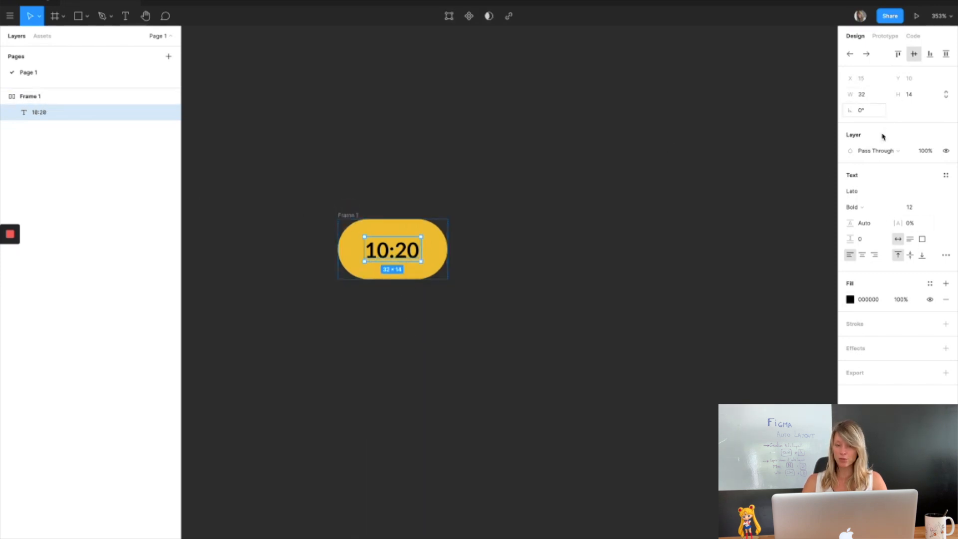
Set the frame's vertical auto layout padding to 8.
{"action": "key", "text": "Escape"}
{"action": "left_click", "coordinate": [901, 199]}
{"action": "type", "text": "8"}
{"action": "key", "text": "Return"}
{"action": "left_click", "coordinate": [901, 199]}
{"action": "type", "text": "7"}
{"action": "key", "text": "Return"}
{"action": "left_click", "coordinate": [904, 202]}
{"action": "type", "text": "8"}
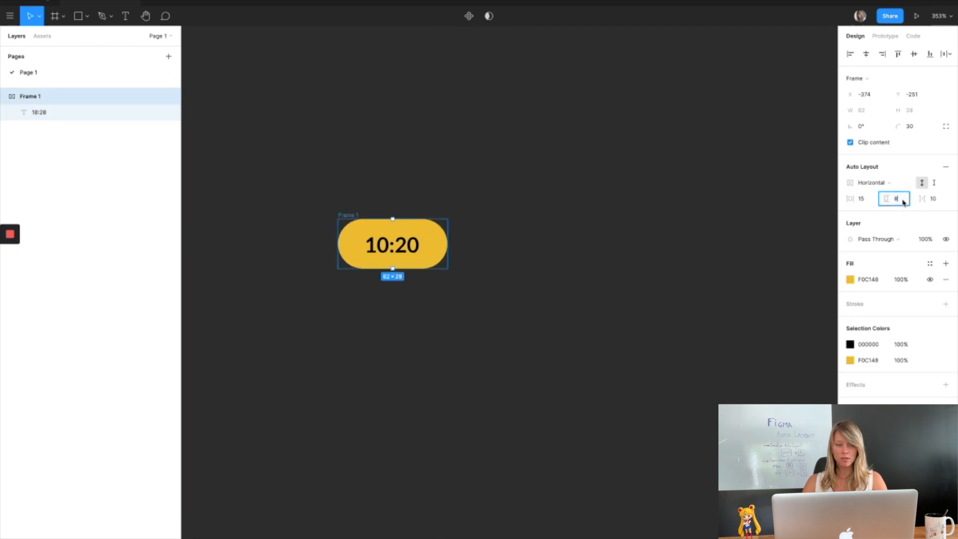
{"action": "key", "text": "Return"}
Center the label text both vertically and horizontally.
{"action": "double_click", "coordinate": [398, 258]}
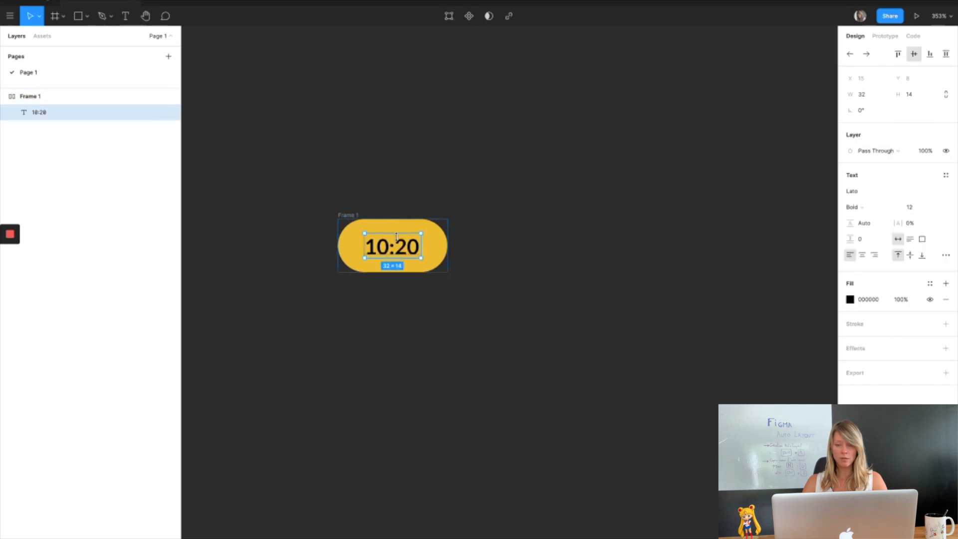
{"action": "left_click", "coordinate": [911, 256]}
{"action": "left_click", "coordinate": [862, 255]}
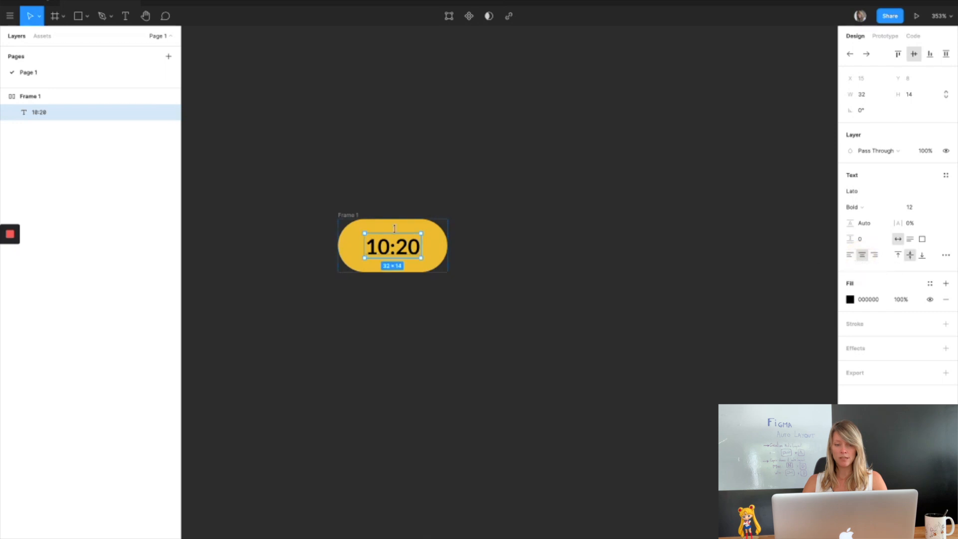
Wrap the button frame in a new auto layout frame.
{"action": "left_click", "coordinate": [342, 215]}
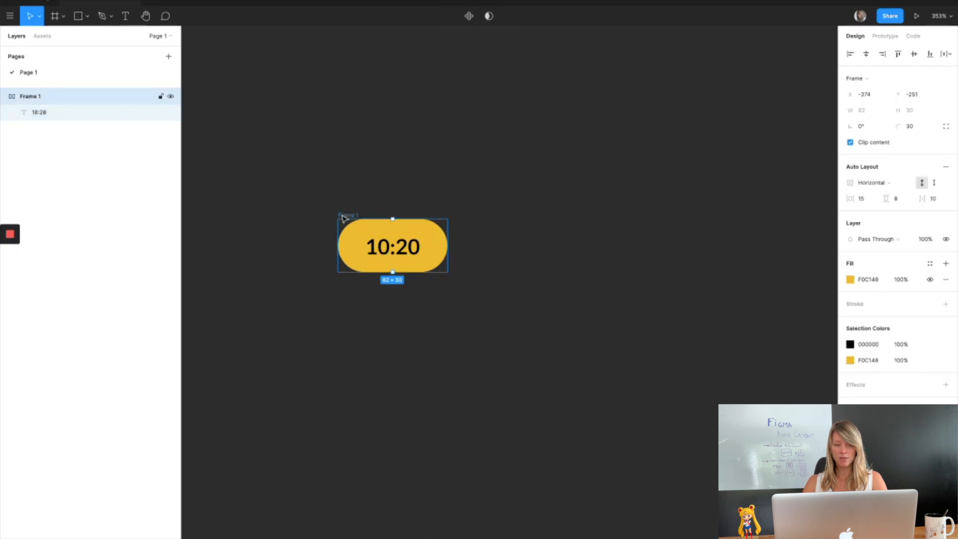
{"action": "key", "text": "shift+a"}
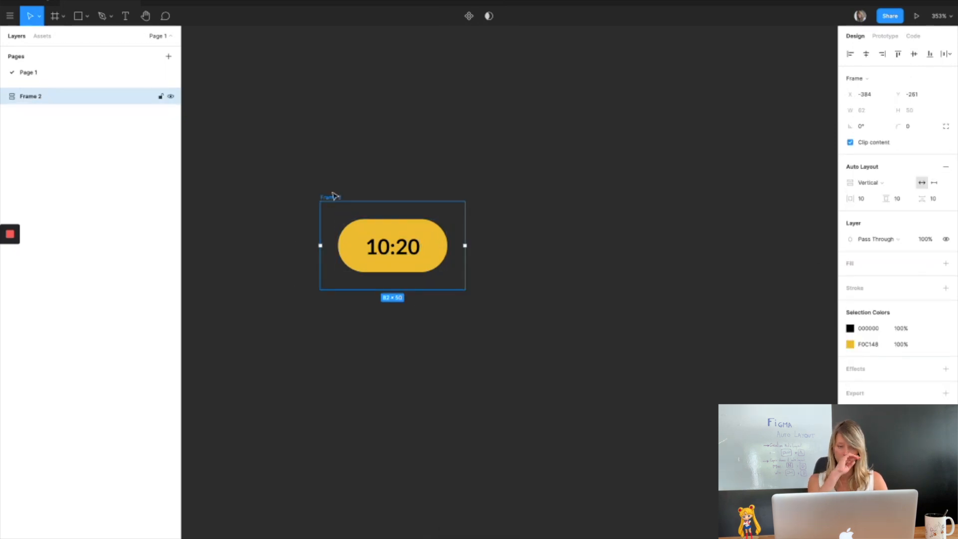
Rename the inner button frame to Button.
{"action": "double_click", "coordinate": [344, 245]}
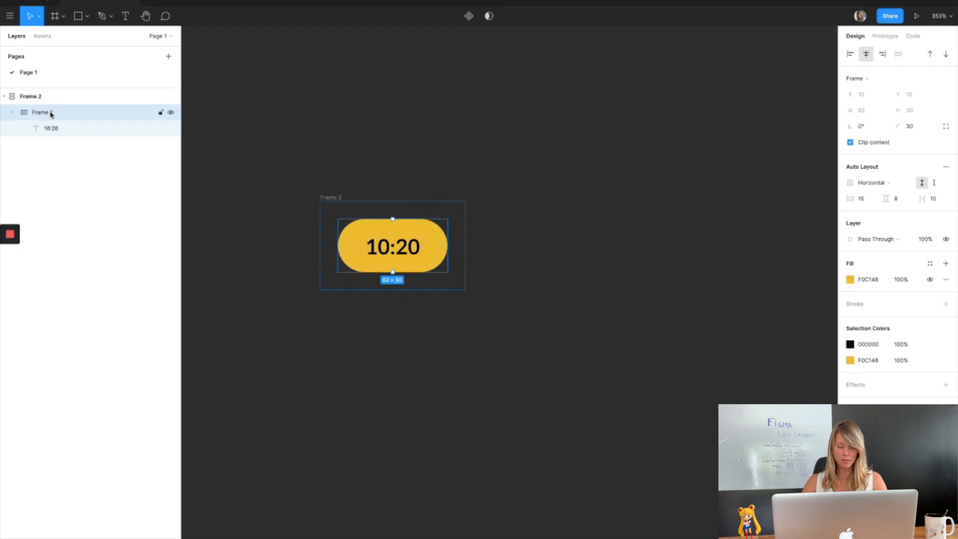
{"action": "double_click", "coordinate": [51, 113]}
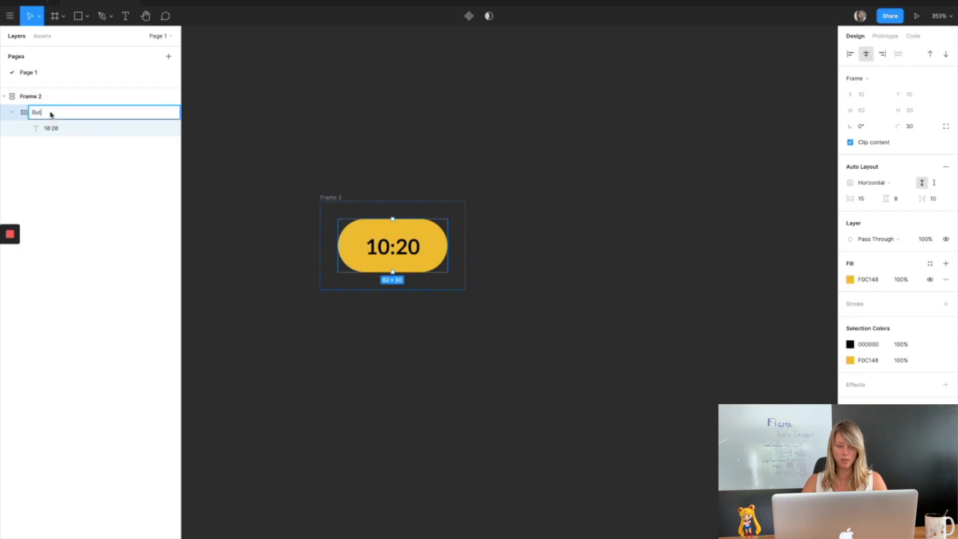
{"action": "type", "text": "Button"}
{"action": "key", "text": "Return"}
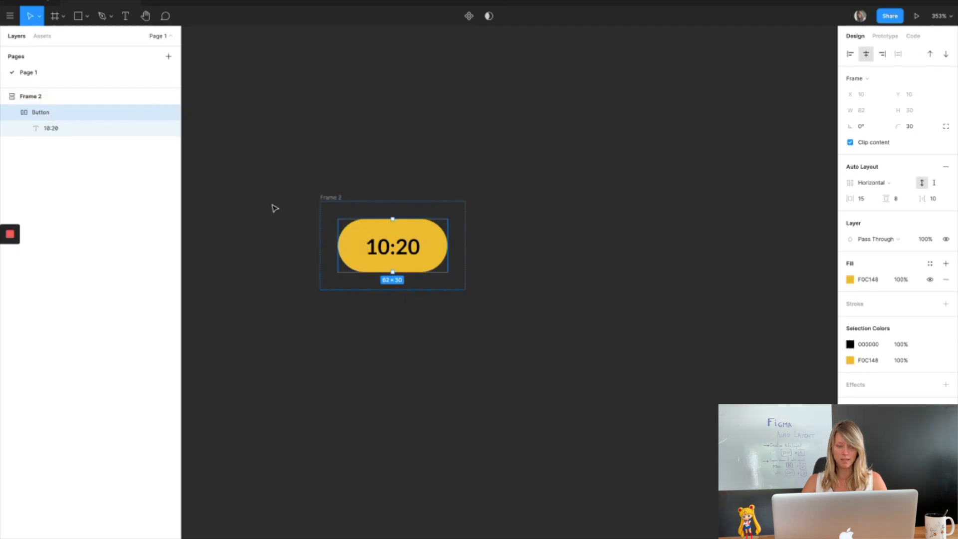
Duplicate the Button frame twice inside the outer frame.
{"action": "left_click", "coordinate": [77, 114]}
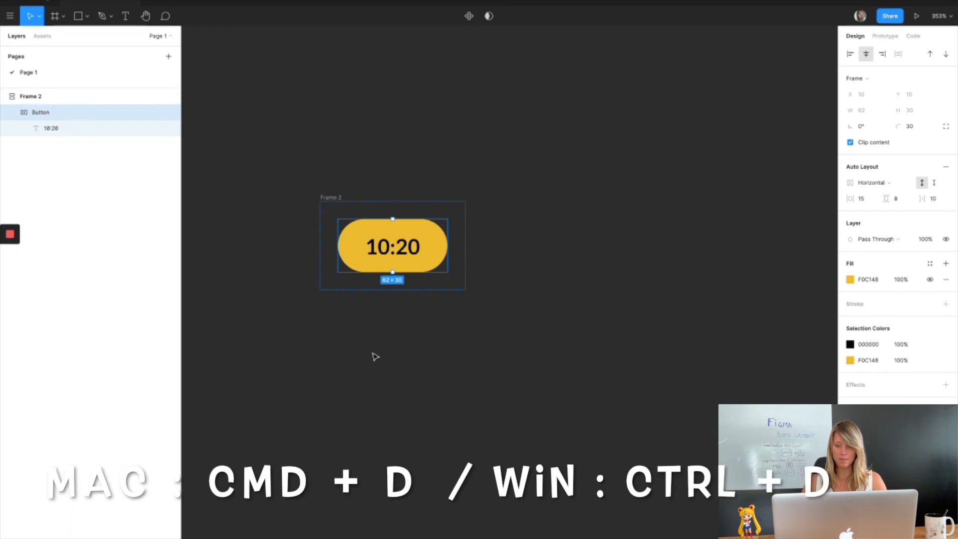
{"action": "key", "text": "super+d"}
{"action": "key", "text": "super+d"}
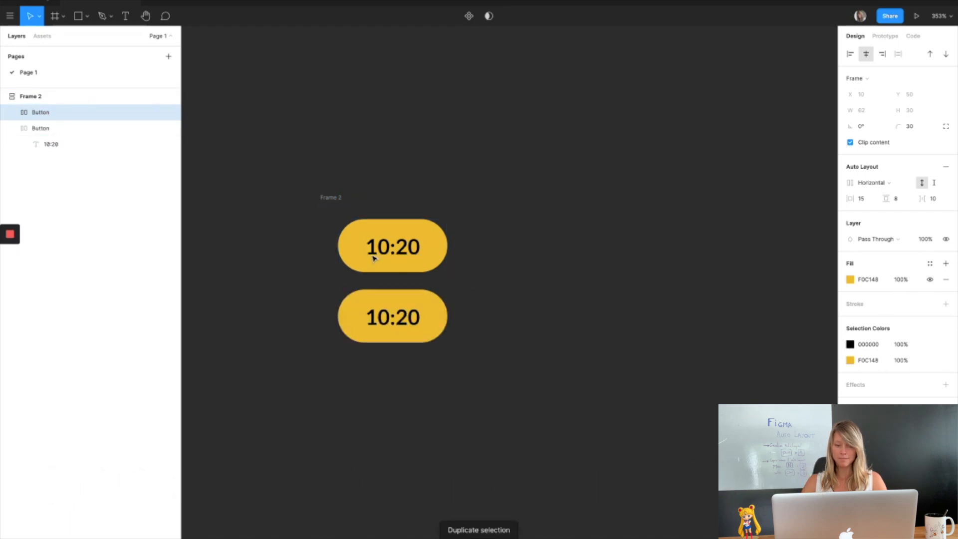
Switch the outer frame's auto layout direction to horizontal so the buttons sit in a row.
{"action": "left_click", "coordinate": [892, 189]}
{"action": "left_click", "coordinate": [884, 195]}
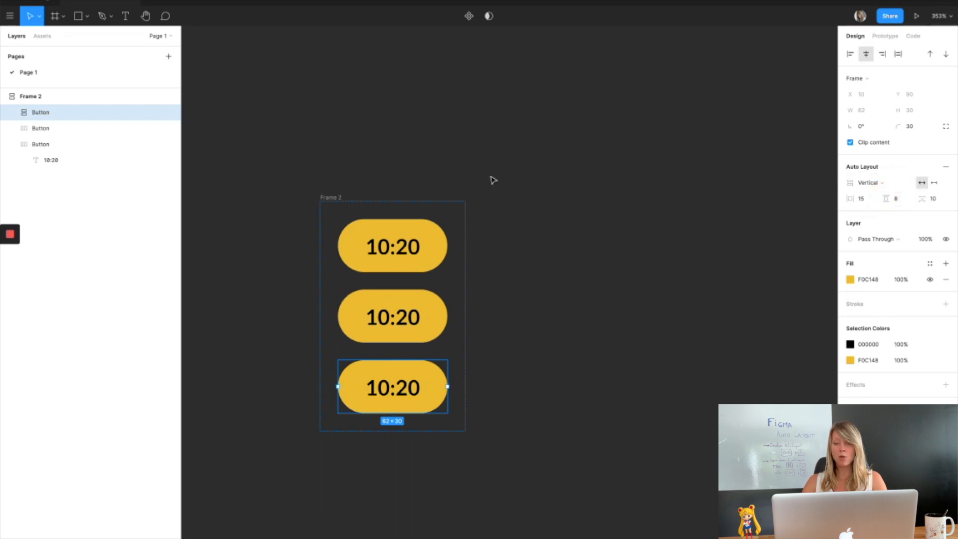
{"action": "left_click", "coordinate": [329, 199]}
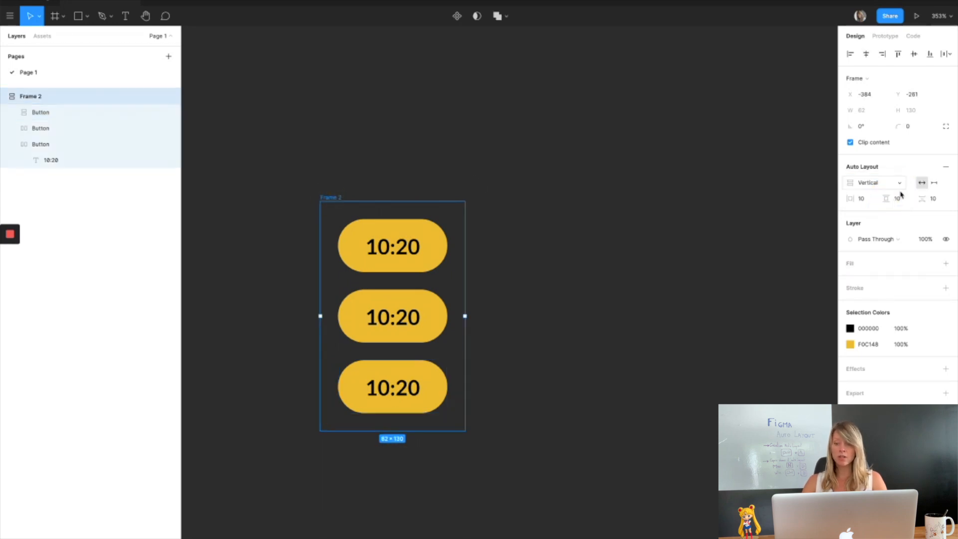
{"action": "left_click", "coordinate": [887, 181]}
{"action": "left_click", "coordinate": [881, 169]}
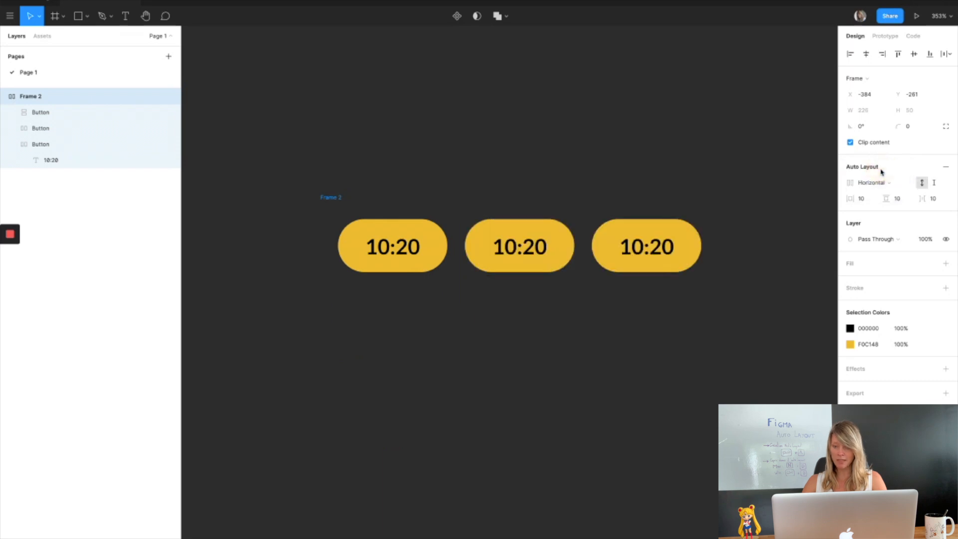
Change the middle button's label to 12:30.
{"action": "double_click", "coordinate": [519, 247]}
{"action": "double_click", "coordinate": [512, 249]}
{"action": "type", "text": "12"}
{"action": "key", "text": "Right"}
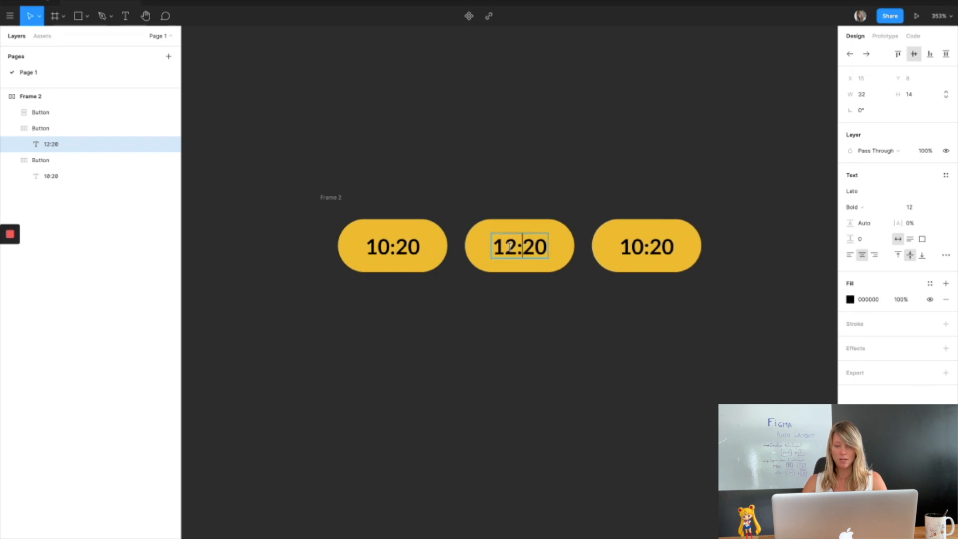
{"action": "key", "text": "BackSpace"}
{"action": "type", "text": "3"}
Change the third button's label to 16:00.
{"action": "double_click", "coordinate": [652, 251]}
{"action": "left_click", "coordinate": [642, 248]}
{"action": "key", "text": "BackSpace"}
{"action": "type", "text": "6"}
{"action": "key", "text": "Escape"}
{"action": "key", "text": "BackSpace"}
{"action": "type", "text": "0"}
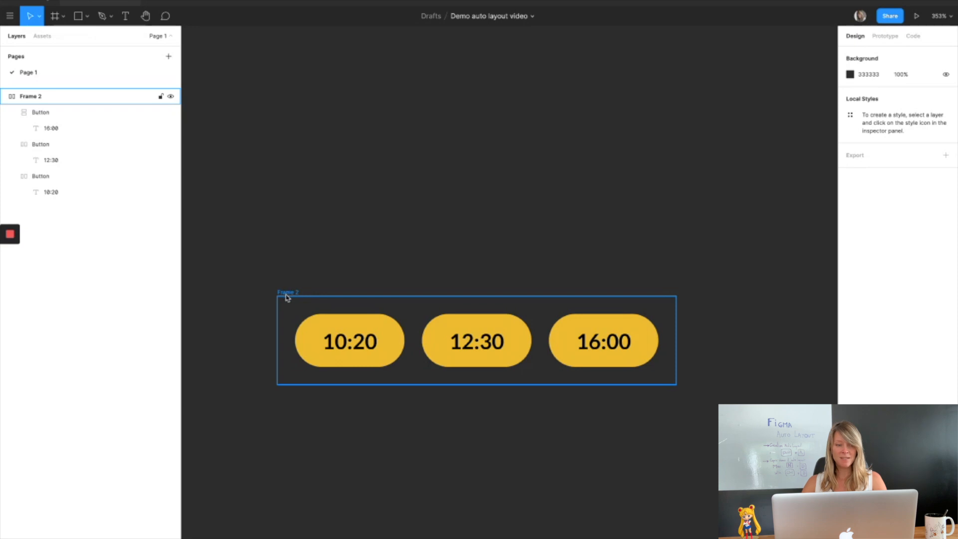
Reorder the buttons in the row so they read 10:20, 12:30, 16:00.
{"action": "left_click", "coordinate": [37, 113]}
{"action": "mouse_move", "coordinate": [33, 114]}
{"action": "left_mouse_down"}
{"action": "mouse_move", "coordinate": [32, 176]}
{"action": "mouse_move", "coordinate": [33, 112]}
{"action": "left_mouse_up"}
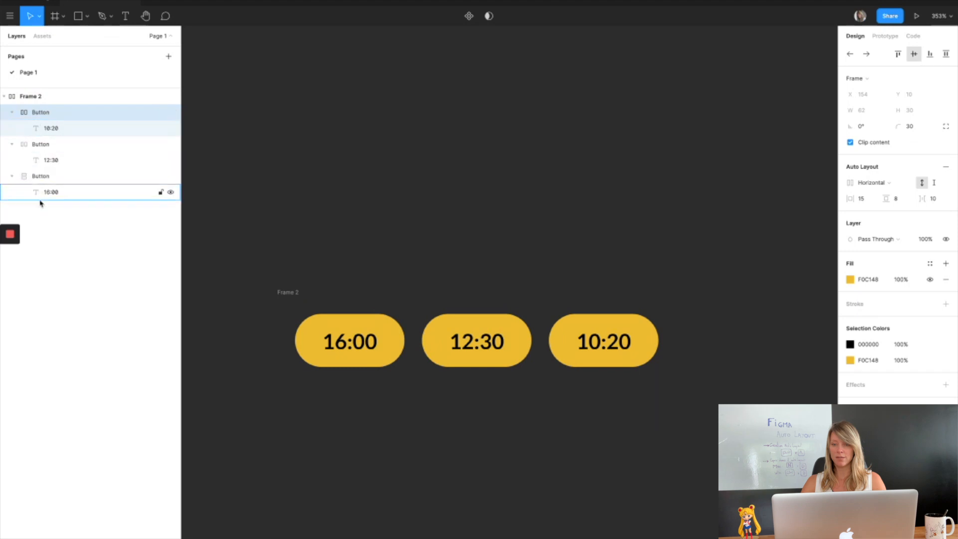
{"action": "left_click", "coordinate": [850, 55]}
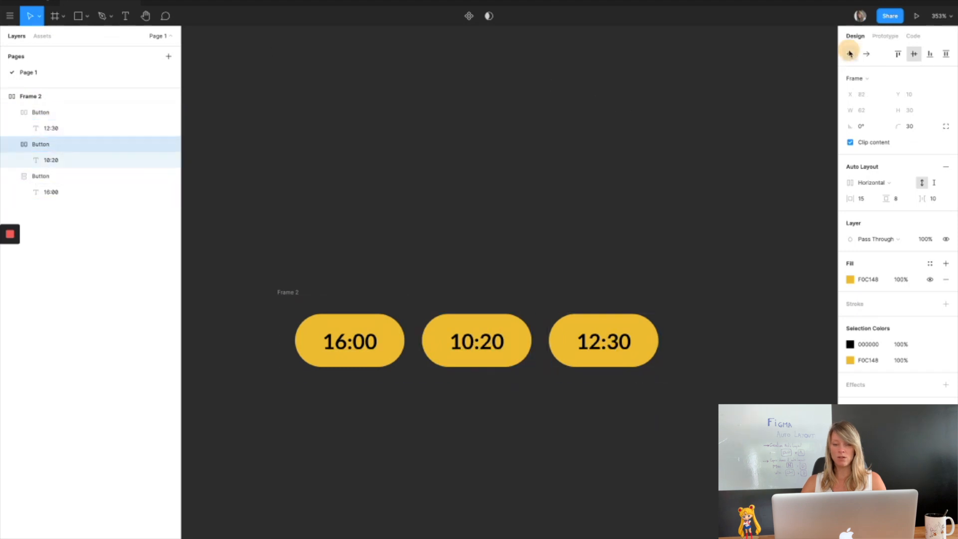
{"action": "left_click", "coordinate": [850, 54]}
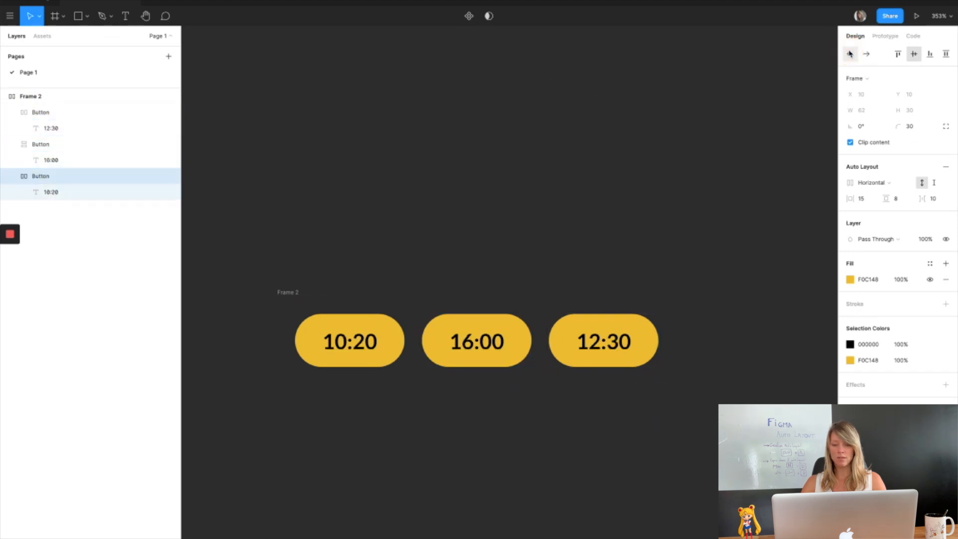
{"action": "left_click", "coordinate": [602, 358]}
{"action": "left_click", "coordinate": [851, 54]}
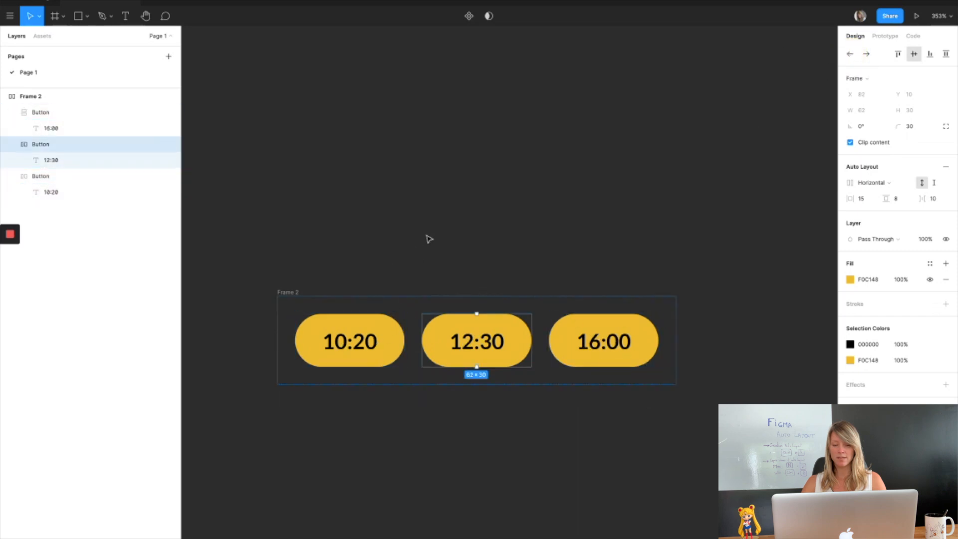
Drag the 16:00 button into the middle of the row and back, then select the outer frame.
{"action": "left_click_drag", "start_coordinate": [605, 336], "coordinate": [491, 349]}
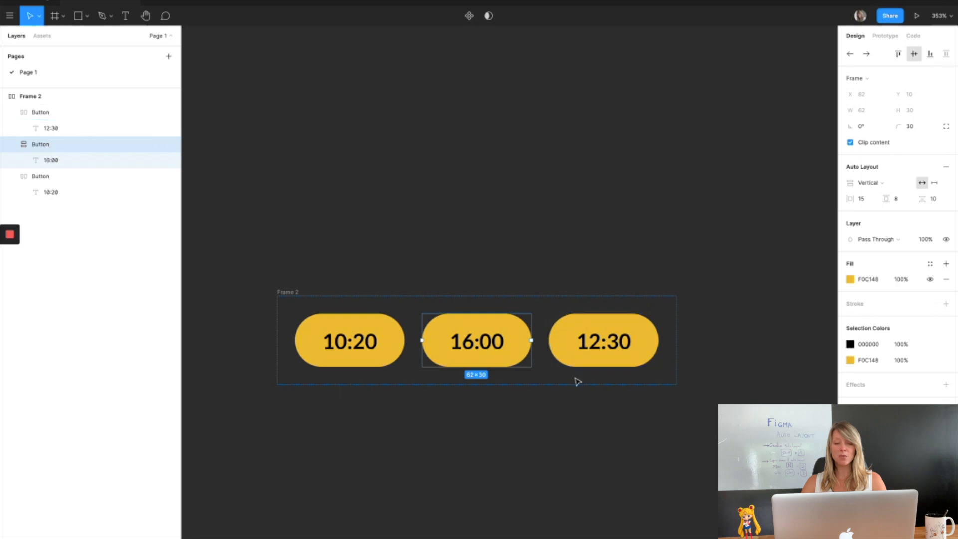
{"action": "left_click_drag", "start_coordinate": [462, 343], "coordinate": [590, 356]}
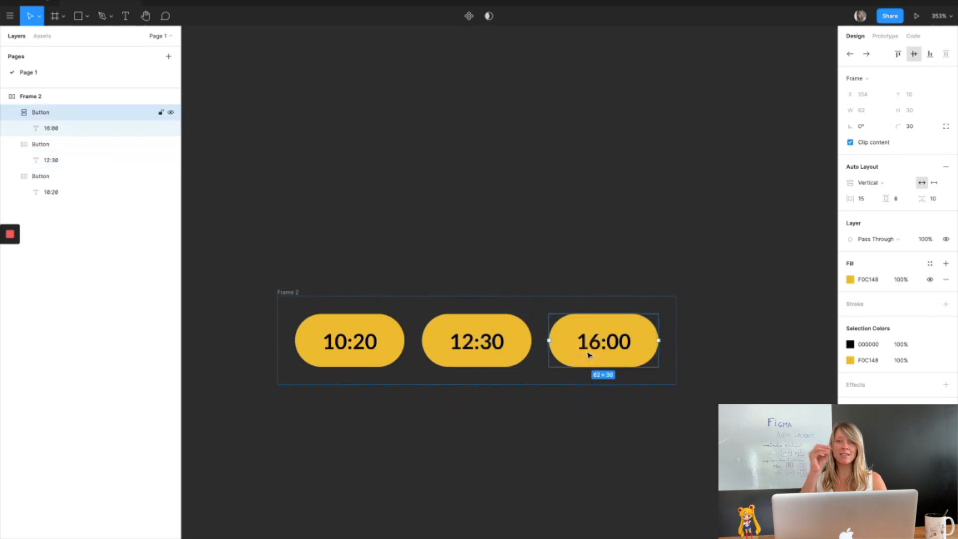
{"action": "left_click", "coordinate": [284, 293]}
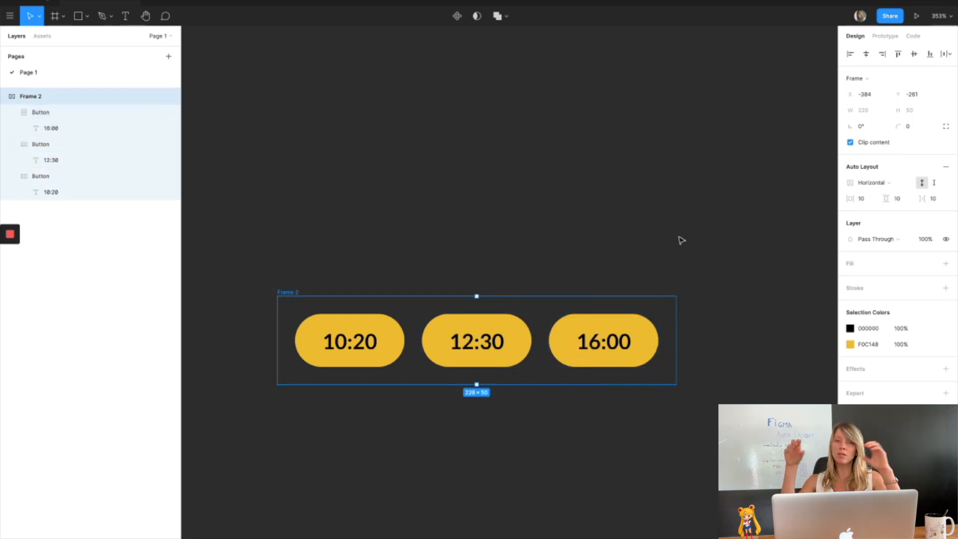
Set the outer button row frame's horizontal padding to 0.
{"action": "left_click", "coordinate": [862, 199]}
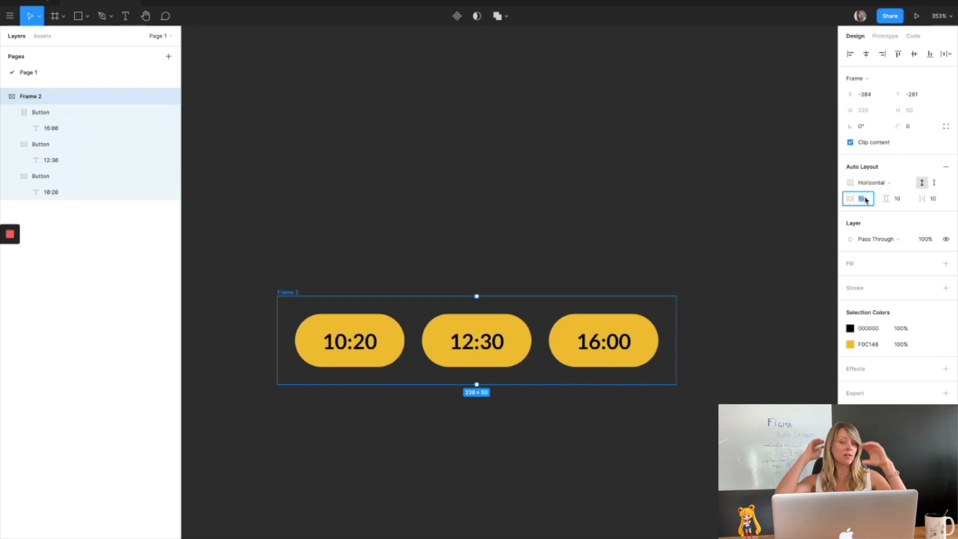
{"action": "type", "text": "0"}
{"action": "key", "text": "Return"}
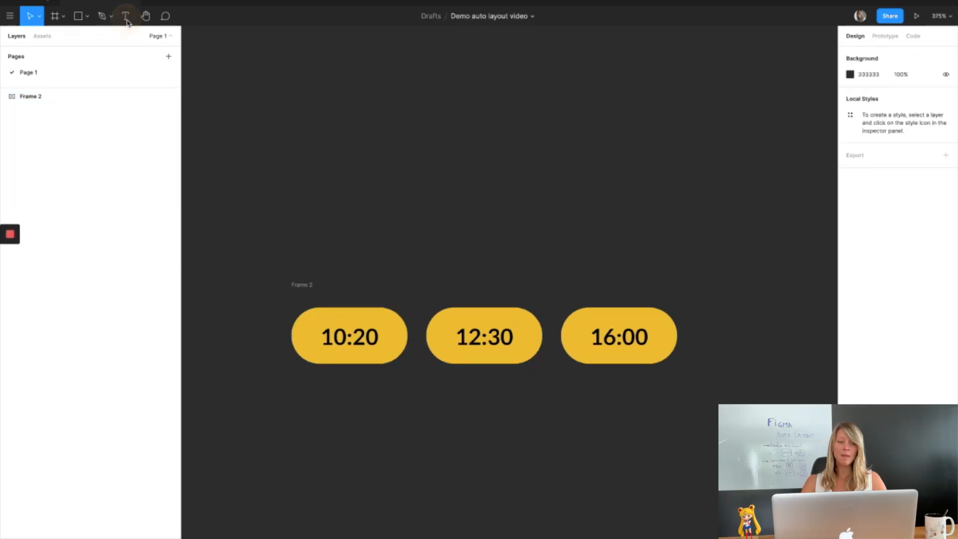
Add two text layers above the button row, reading Titre and Description.
{"action": "left_click", "coordinate": [125, 16]}
{"action": "left_click", "coordinate": [298, 183]}
{"action": "type", "text": "Titre"}
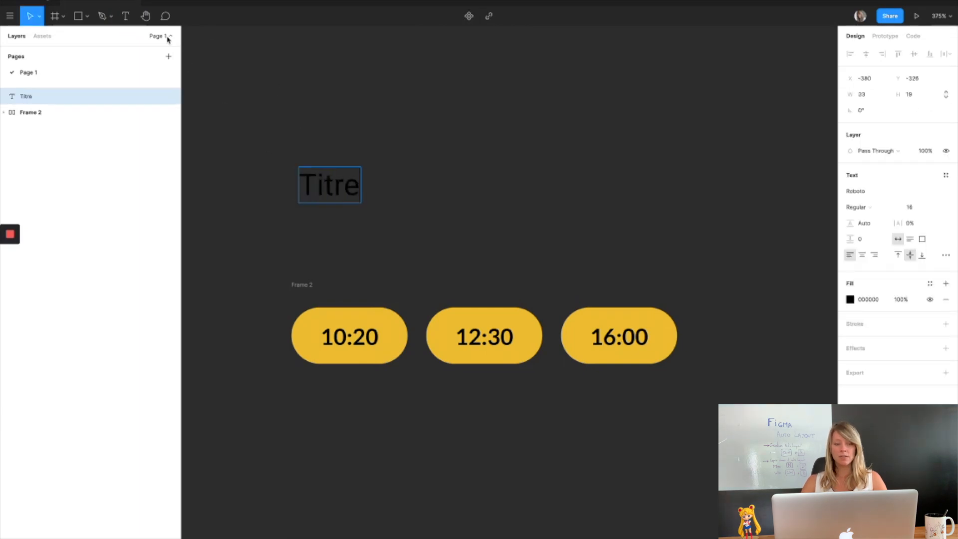
{"action": "left_click", "coordinate": [125, 16]}
{"action": "left_click", "coordinate": [310, 235]}
{"action": "type", "text": "Description"}
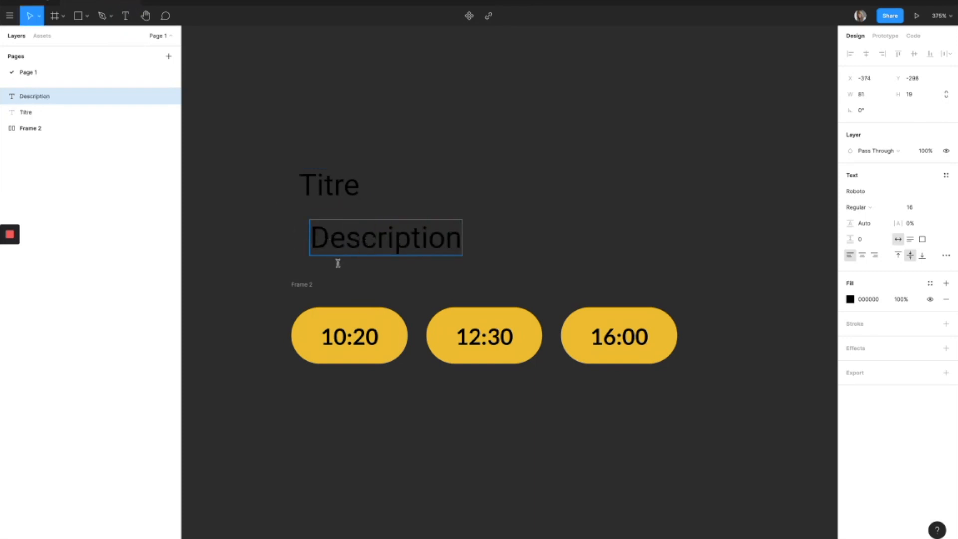
Select both text layers and set their fill colour to FFFFFF.
{"action": "left_click", "coordinate": [63, 112], "text": "shift"}
{"action": "left_click", "coordinate": [869, 340]}
{"action": "type", "text": "fff"}
{"action": "key", "text": "Return"}
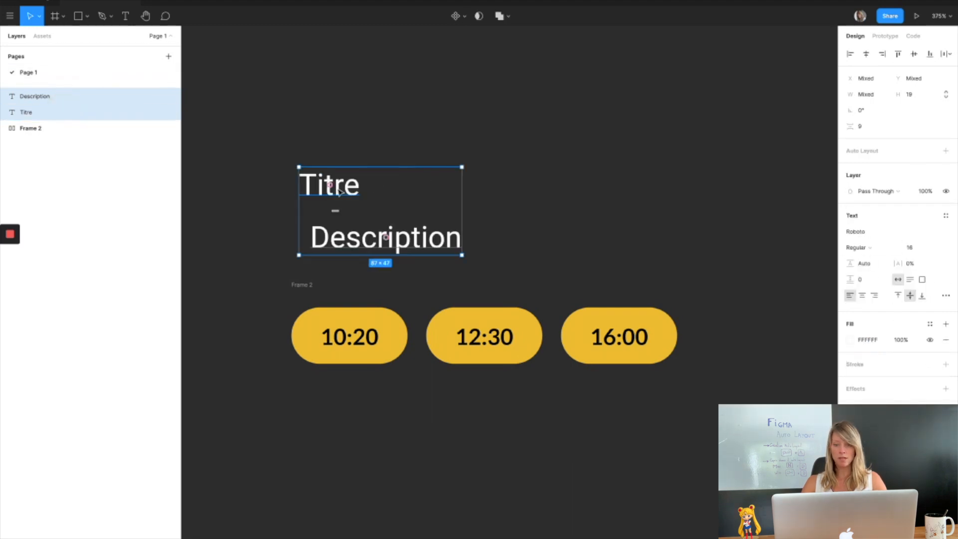
Make the Titre text Bold at size 20.
{"action": "left_click", "coordinate": [339, 192]}
{"action": "left_click", "coordinate": [914, 208]}
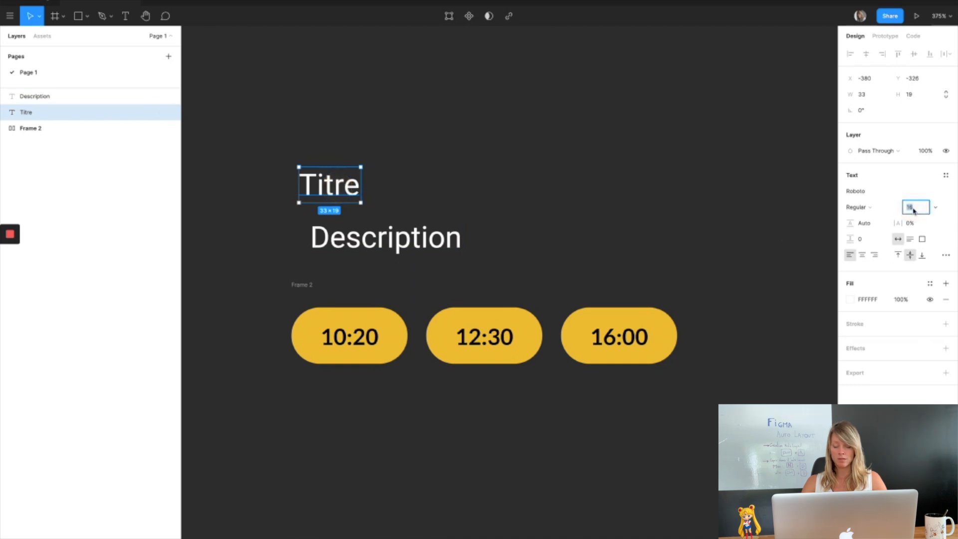
{"action": "key", "text": "Return"}
{"action": "left_click", "coordinate": [859, 207]}
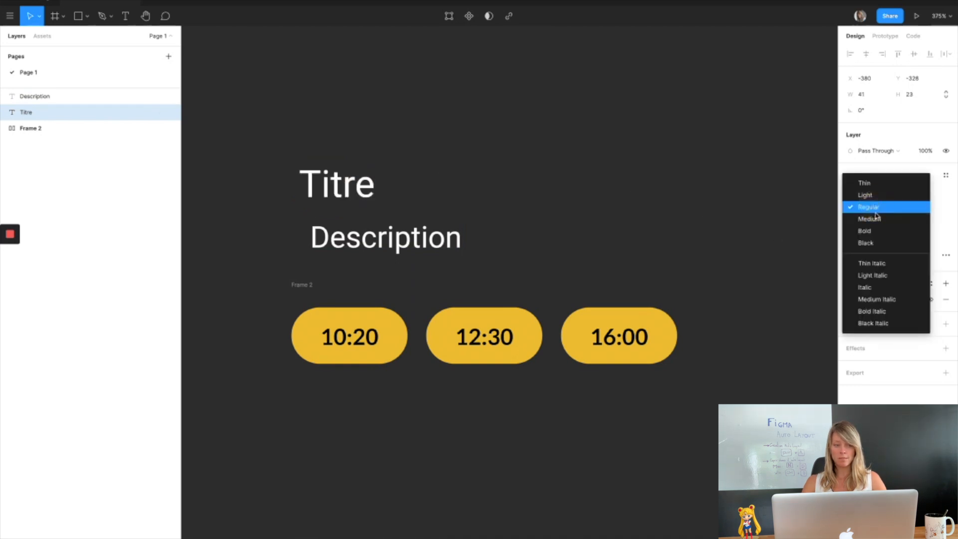
{"action": "left_click", "coordinate": [880, 235]}
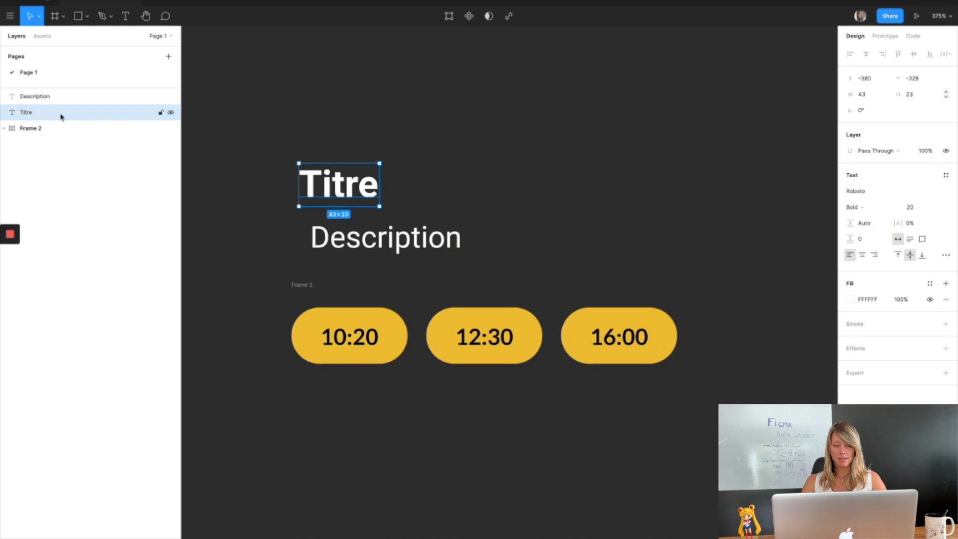
Place Titre above Description, then wrap both texts and the button row in a vertical auto layout frame.
{"action": "left_click_drag", "start_coordinate": [40, 112], "coordinate": [32, 96]}
{"action": "left_click", "coordinate": [54, 129], "text": "shift"}
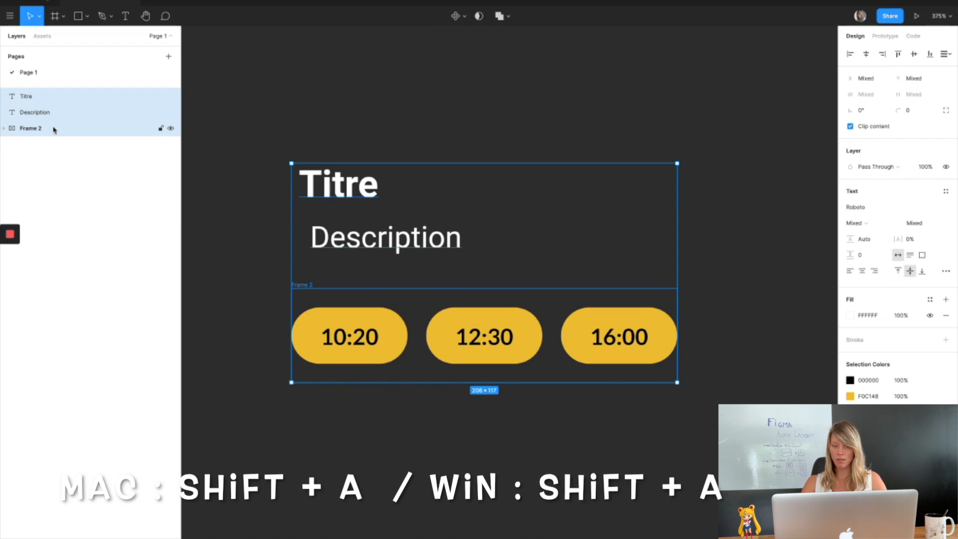
{"action": "key", "text": "shift+a"}
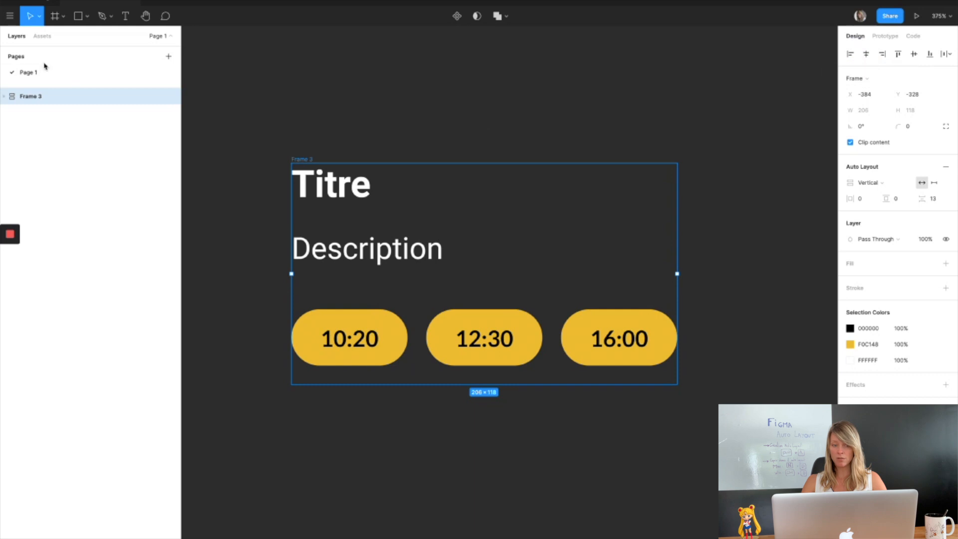
Try center and right alignment on the two text layers inside the new frame, then return them to left alignment.
{"action": "left_click", "coordinate": [5, 97]}
{"action": "left_click", "coordinate": [61, 128]}
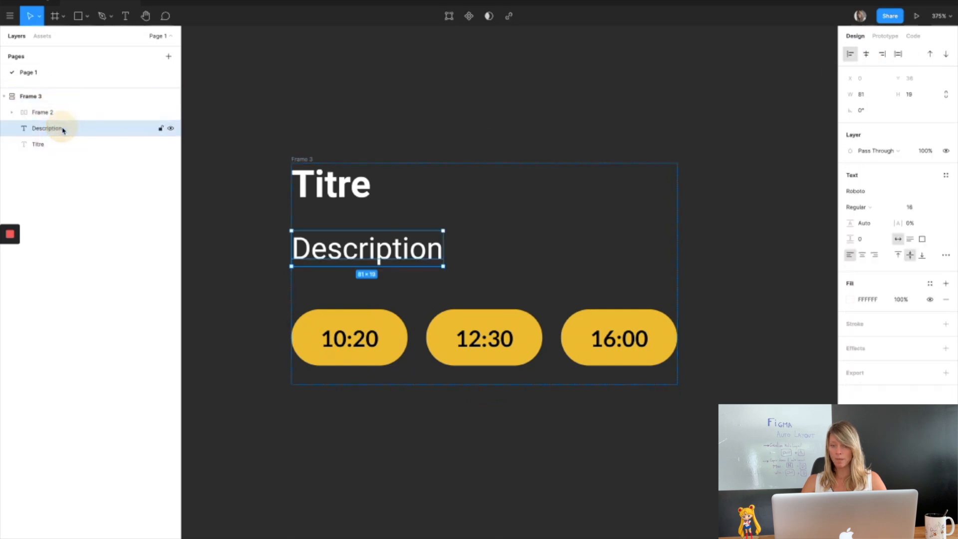
{"action": "left_click", "coordinate": [56, 145], "text": "shift"}
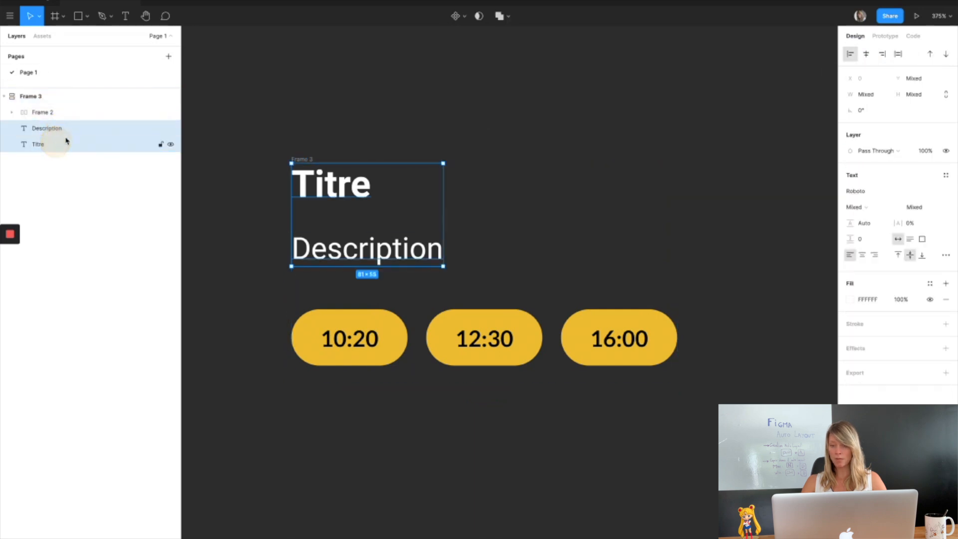
{"action": "left_click", "coordinate": [868, 54]}
{"action": "left_click", "coordinate": [882, 54]}
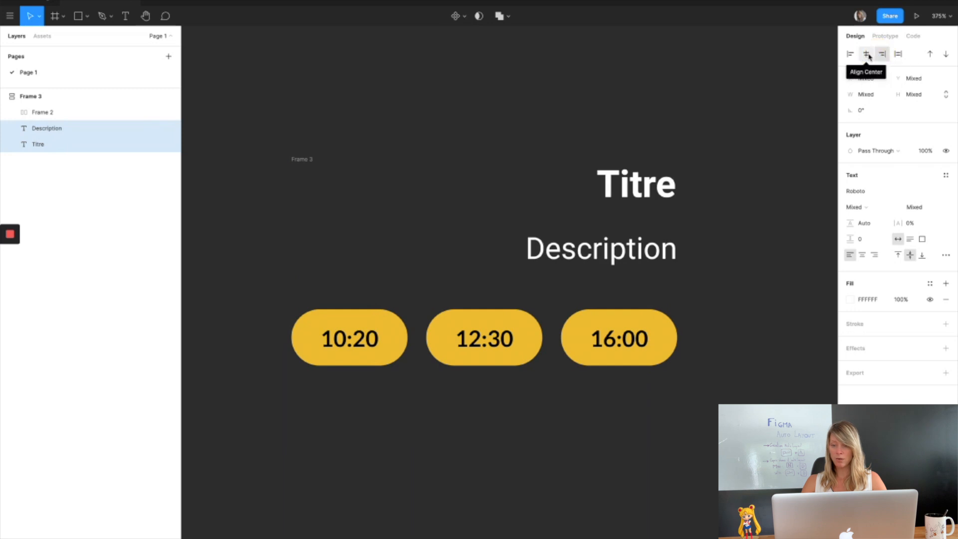
{"action": "left_click", "coordinate": [867, 55]}
{"action": "left_click", "coordinate": [851, 54]}
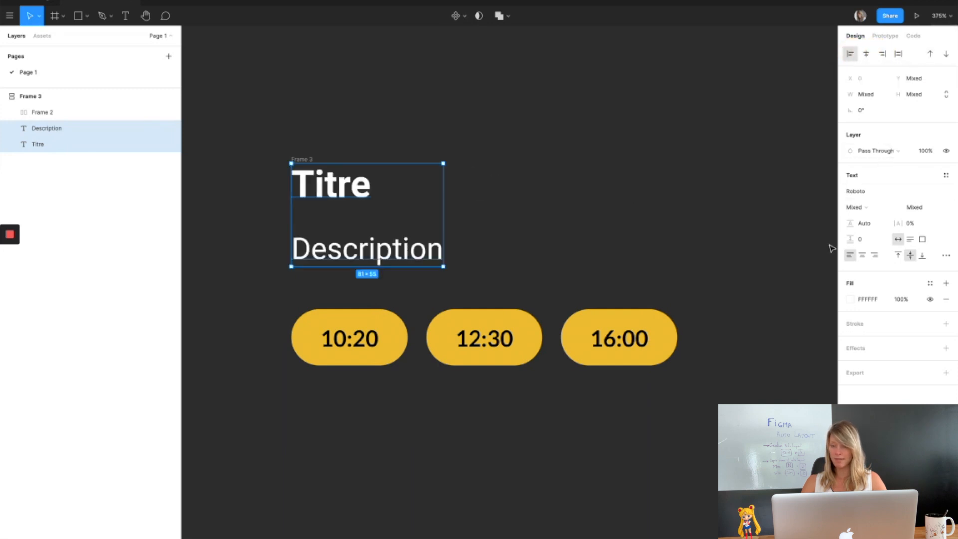
Set the vertical frame's item spacing to 10.
{"action": "left_click", "coordinate": [73, 97]}
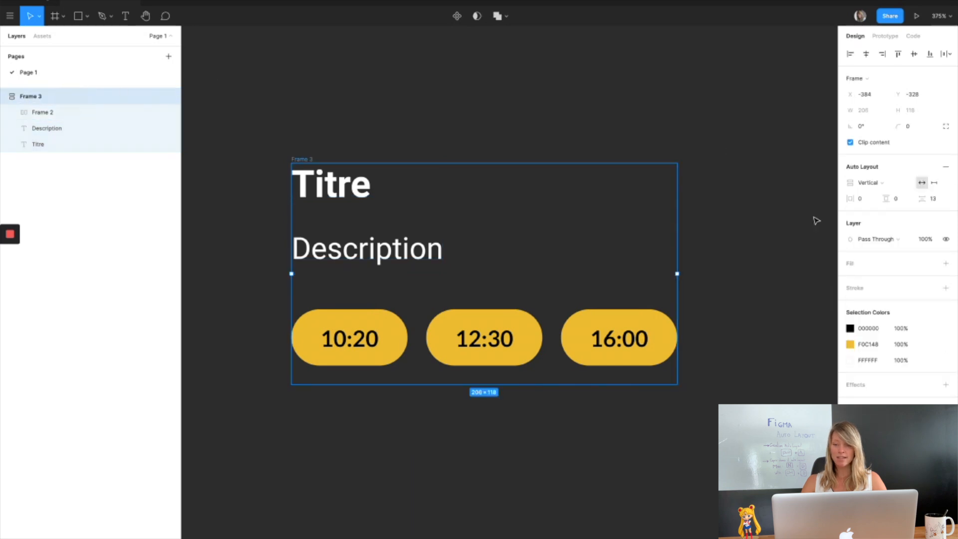
{"action": "left_click", "coordinate": [936, 200]}
{"action": "type", "text": "10"}
{"action": "key", "text": "Return"}
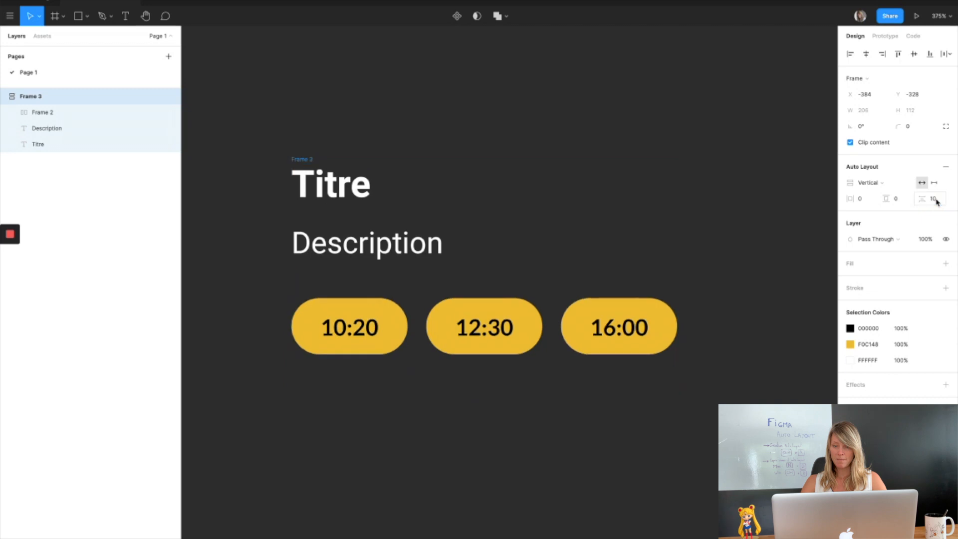
Extend the description text to read Description aussi large que la largeur de la frame.
{"action": "double_click", "coordinate": [397, 245]}
{"action": "double_click", "coordinate": [418, 247]}
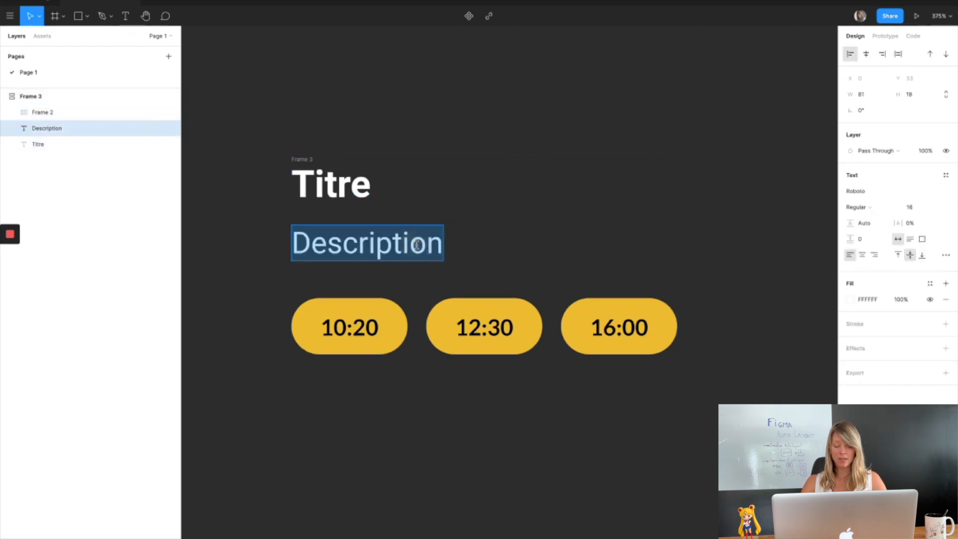
{"action": "left_click", "coordinate": [417, 244]}
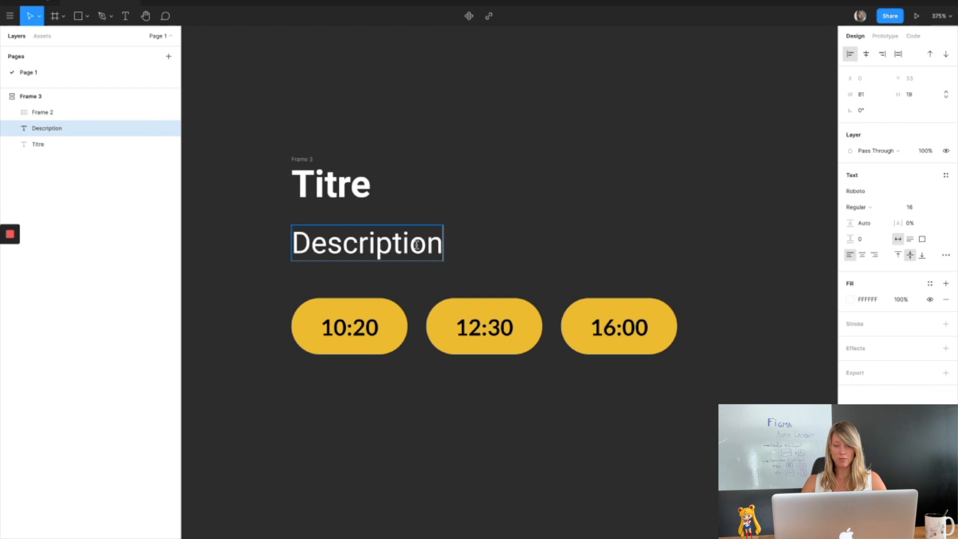
{"action": "type", "text": "aussi large que la largeur de la frame"}
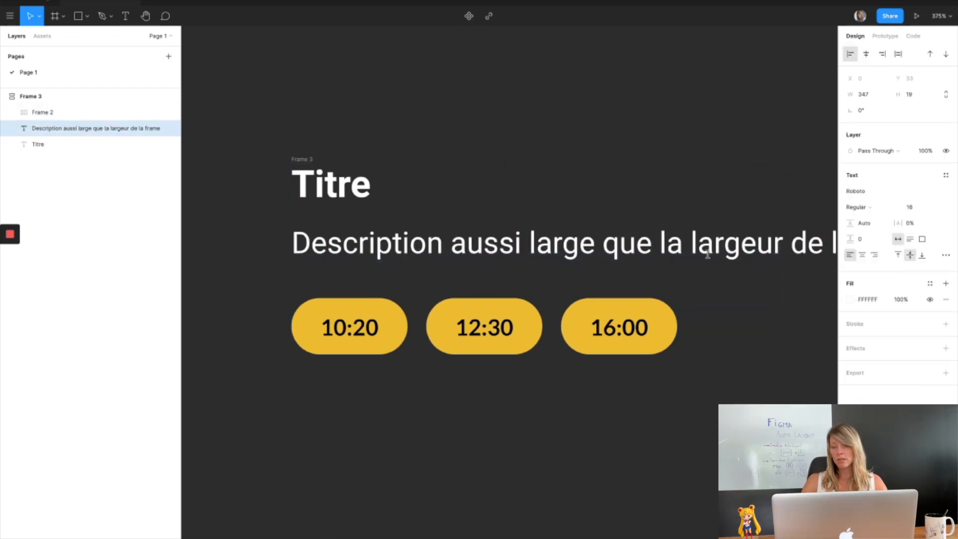
Set the description text's width to 200 so it wraps onto two lines.
{"action": "double_click", "coordinate": [551, 250]}
{"action": "left_click", "coordinate": [464, 208]}
{"action": "left_click", "coordinate": [384, 252]}
{"action": "scroll", "coordinate": [386, 255], "scroll_direction": "right", "scroll_amount": 3}
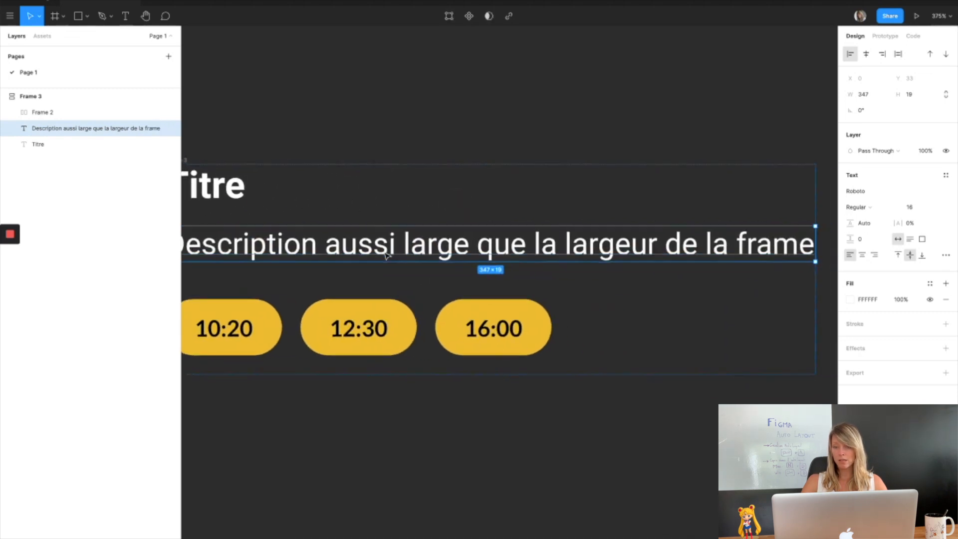
{"action": "scroll", "coordinate": [387, 255], "scroll_direction": "left", "scroll_amount": 3}
{"action": "left_click", "coordinate": [864, 94]}
{"action": "type", "text": "200"}
{"action": "key", "text": "Return"}
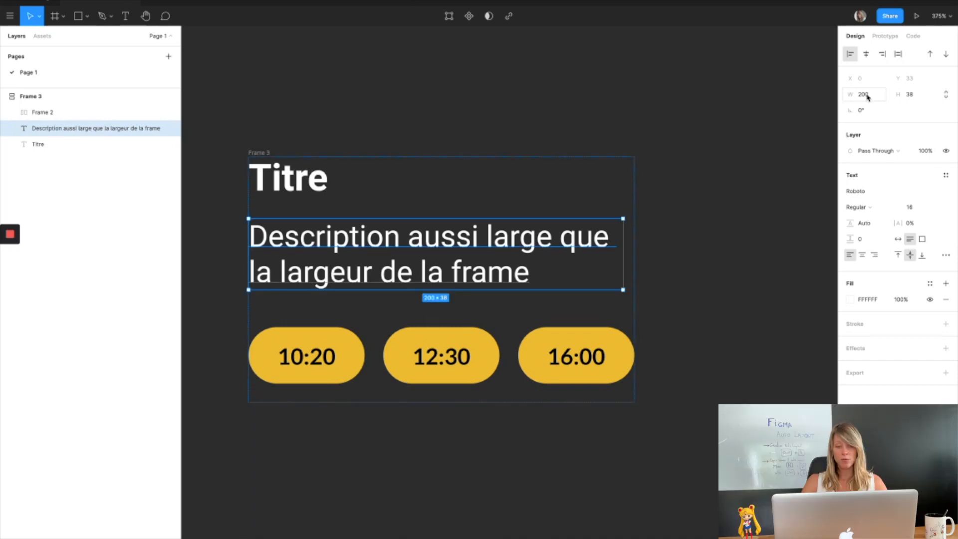
Set the spacing between the time-slot buttons to 8.
{"action": "left_click", "coordinate": [265, 154]}
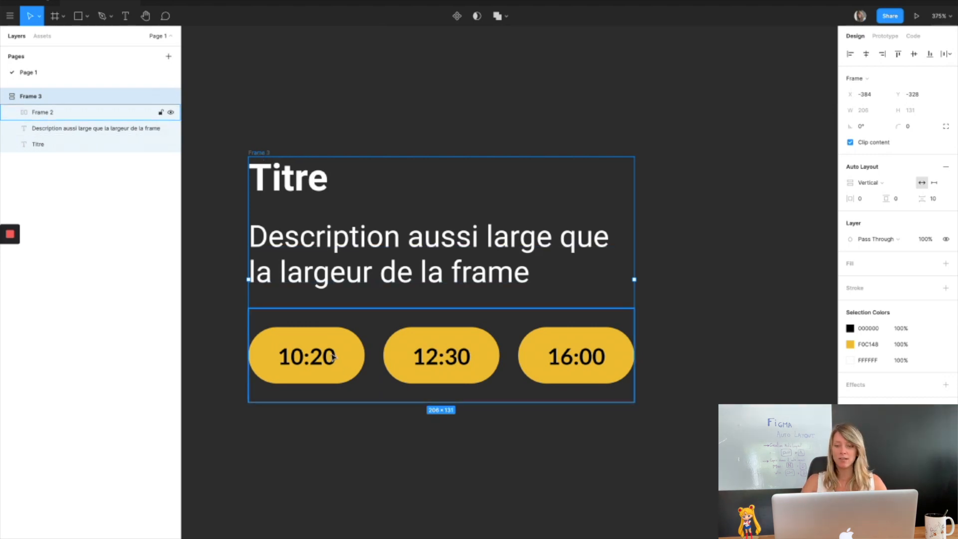
{"action": "left_click", "coordinate": [334, 356]}
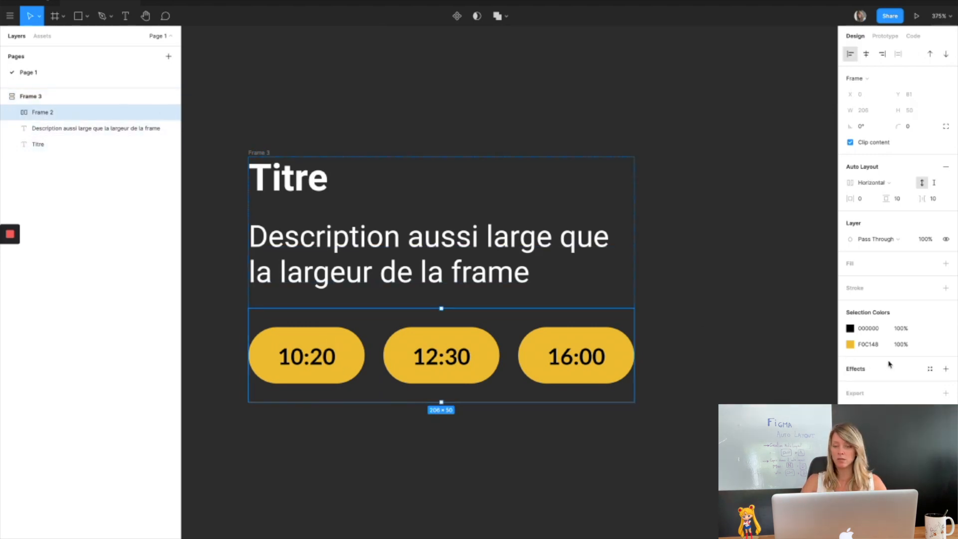
{"action": "left_click", "coordinate": [934, 200]}
{"action": "type", "text": "8"}
{"action": "key", "text": "Return"}
Paste extra copies of the description at its end, then undo both pastes.
{"action": "double_click", "coordinate": [498, 274]}
{"action": "key", "text": "ctrl+c"}
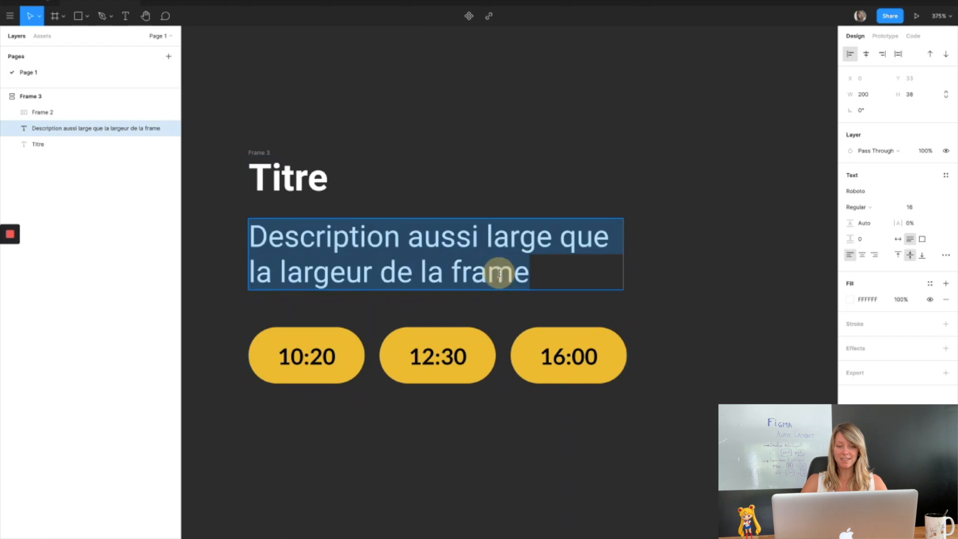
{"action": "key", "text": "Right"}
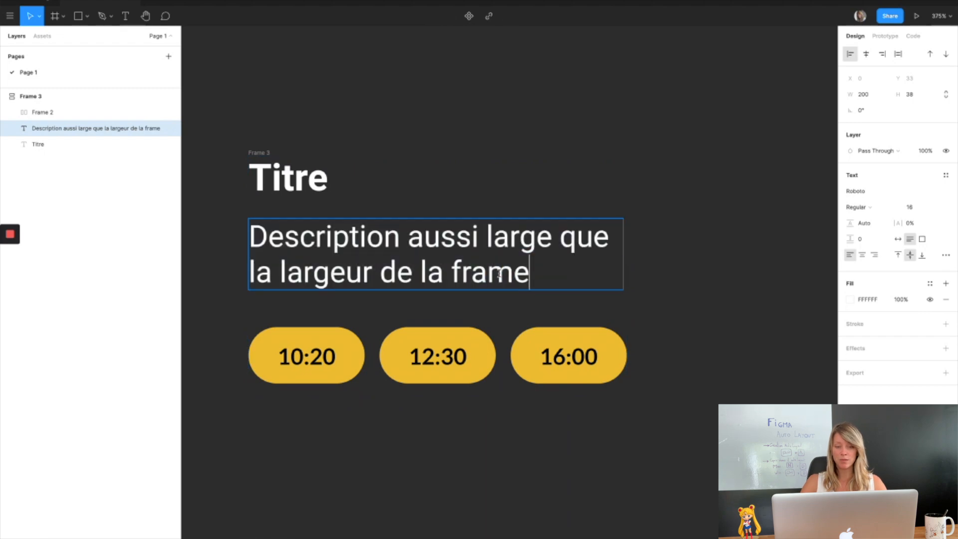
{"action": "key", "text": "ctrl+v"}
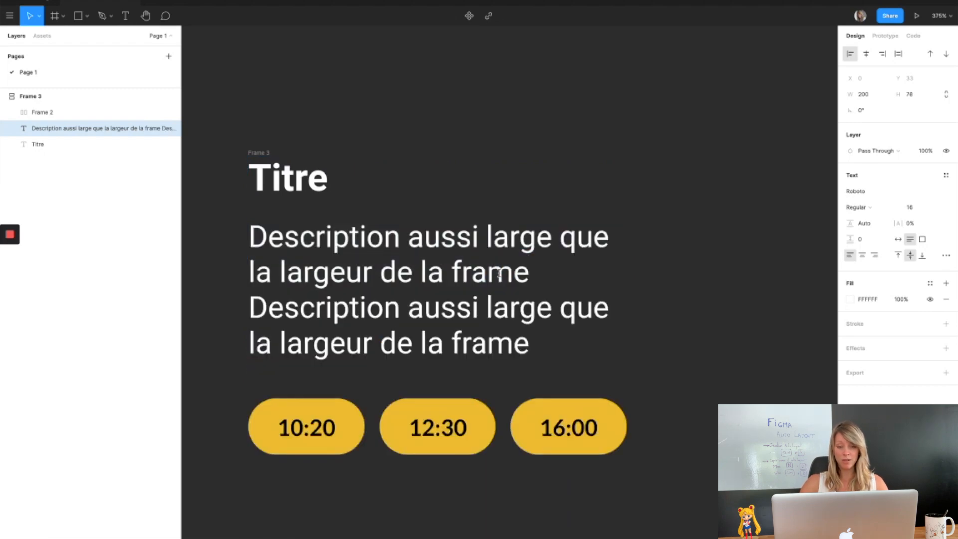
{"action": "key", "text": "ctrl+v"}
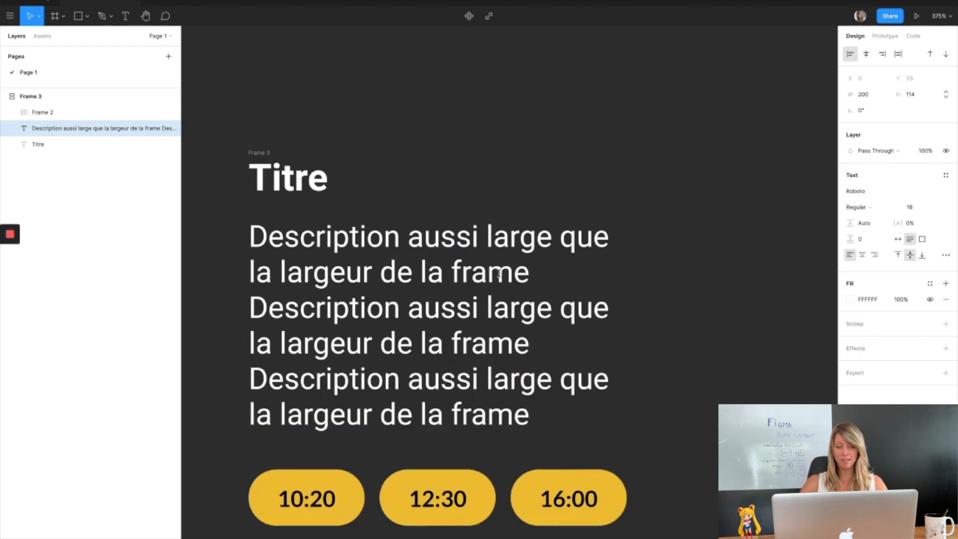
{"action": "key", "text": "ctrl+z"}
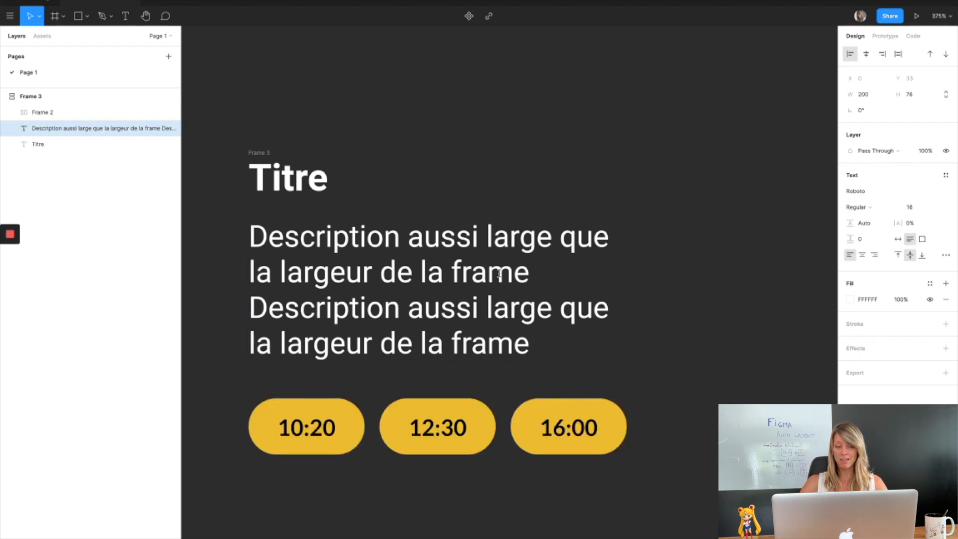
{"action": "key", "text": "ctrl+z"}
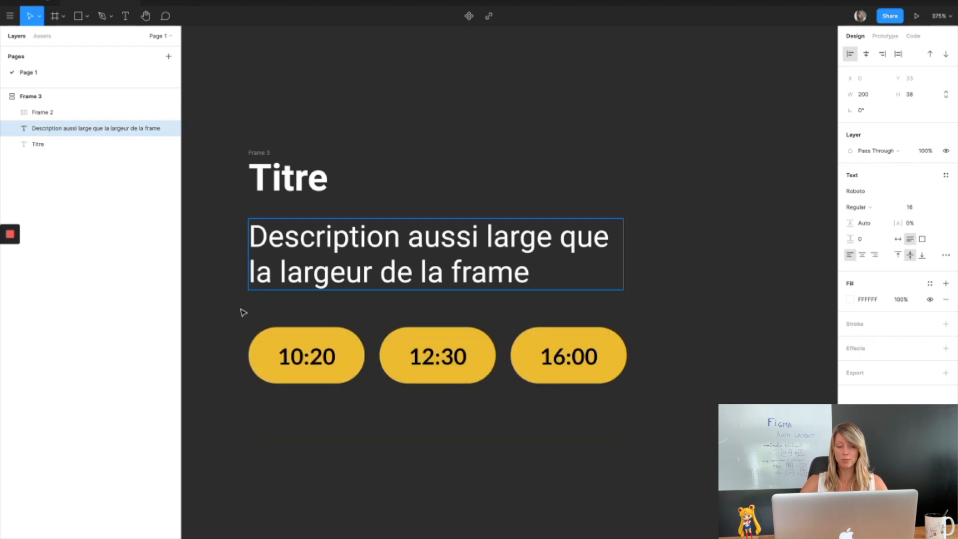
Draw a rectangle beside the card frame and size it 220 by 350.
{"action": "scroll", "coordinate": [483, 359], "scroll_direction": "down", "scroll_amount": 3}
{"action": "key", "text": "Escape"}
{"action": "key", "text": "r"}
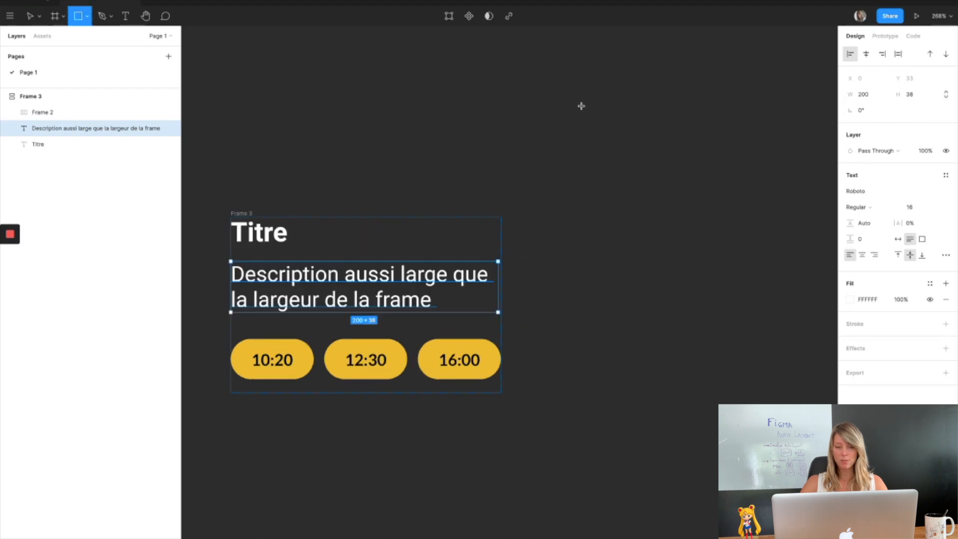
{"action": "left_click_drag", "start_coordinate": [568, 94], "coordinate": [681, 245]}
{"action": "left_click", "coordinate": [876, 94]}
{"action": "type", "text": "220"}
{"action": "left_click", "coordinate": [920, 98]}
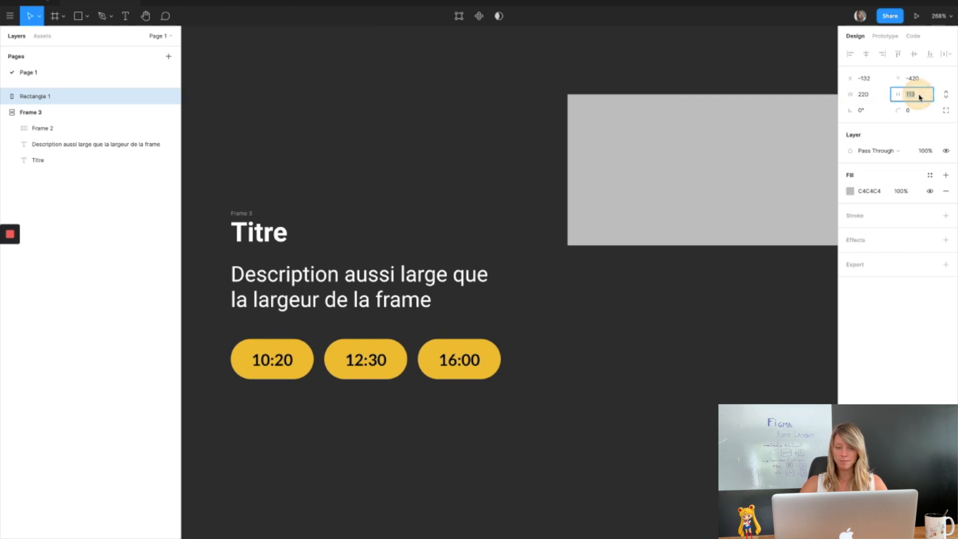
{"action": "type", "text": "300"}
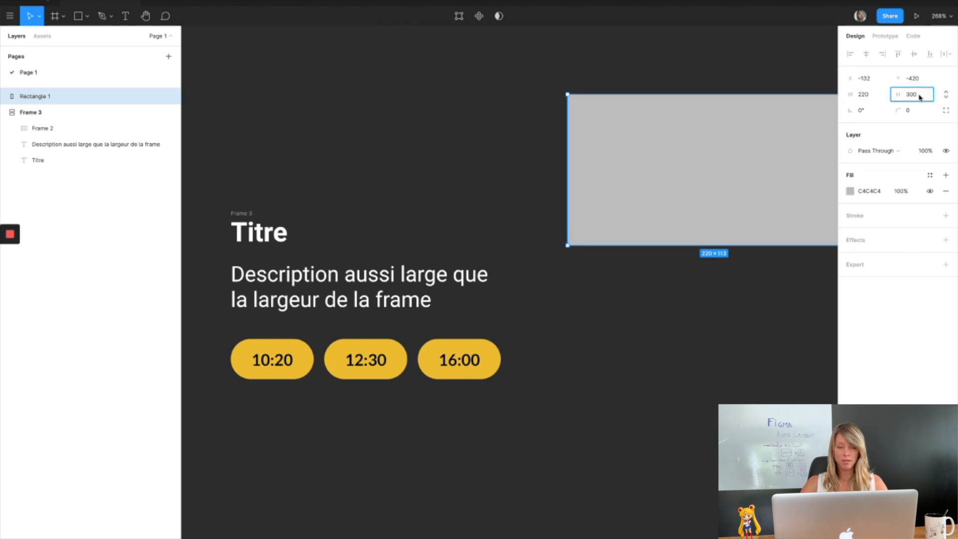
{"action": "key", "text": "Return"}
Round the rectangle's corners to 10 and set its fill colour to 555555.
{"action": "left_click", "coordinate": [918, 111]}
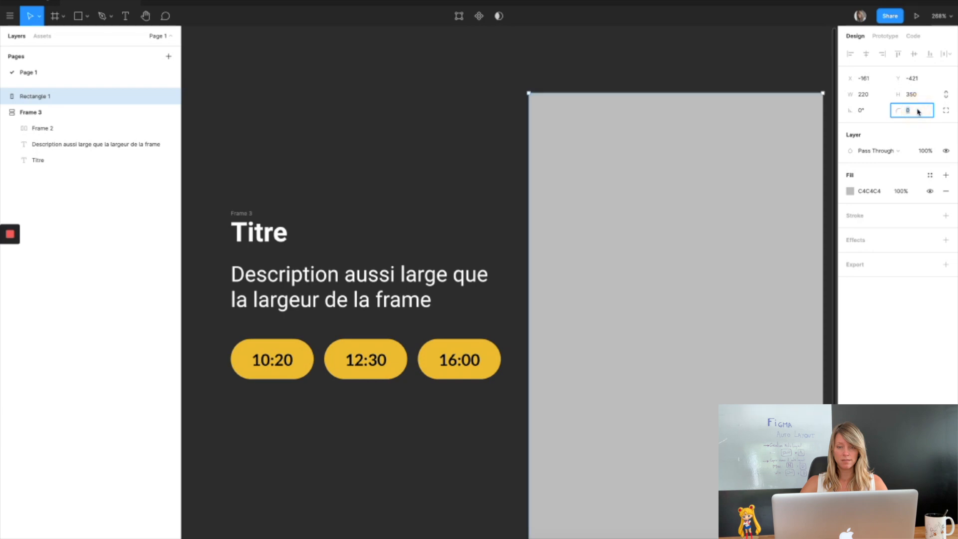
{"action": "key", "text": "Return"}
{"action": "left_click", "coordinate": [870, 191]}
{"action": "type", "text": "555555"}
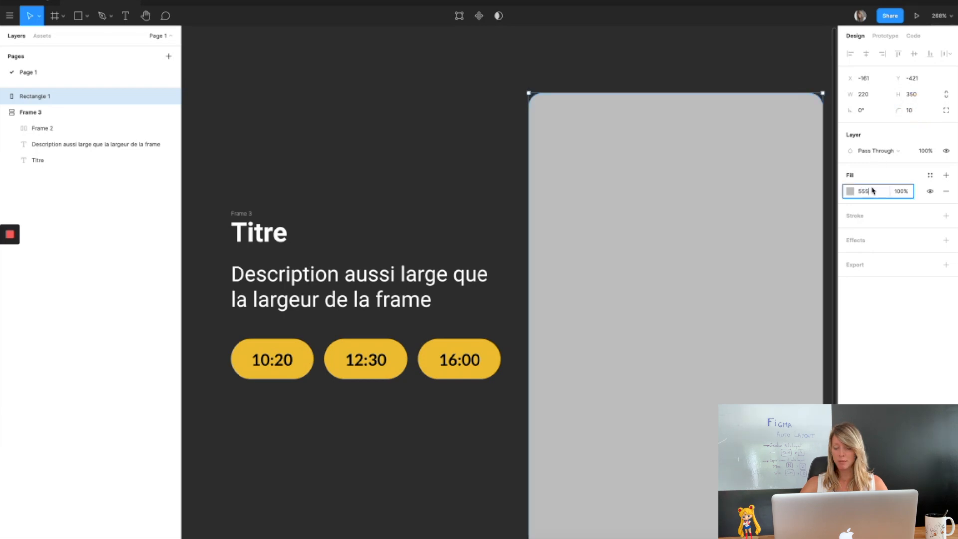
{"action": "key", "text": "Return"}
{"action": "scroll", "coordinate": [569, 235], "scroll_direction": "down", "scroll_amount": 5}
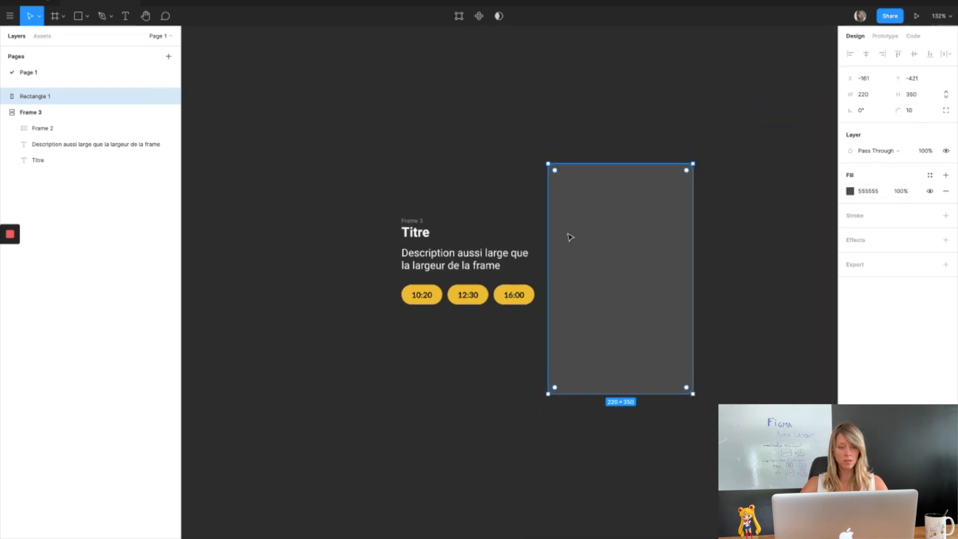
Move the grey rectangle into the card frame and place it at the top of the stack, above the title.
{"action": "left_click", "coordinate": [70, 116]}
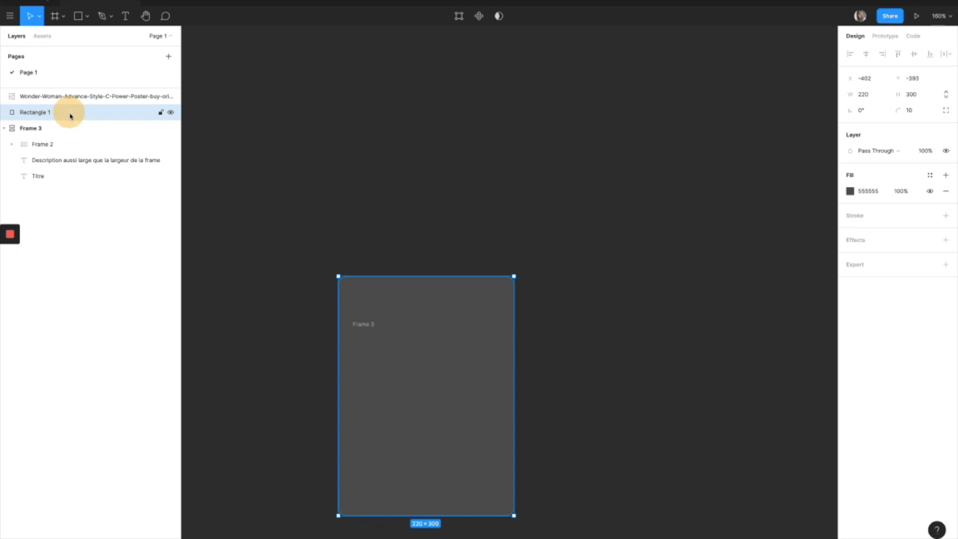
{"action": "left_click_drag", "start_coordinate": [70, 115], "coordinate": [66, 138]}
{"action": "scroll", "coordinate": [539, 258], "scroll_direction": "down", "scroll_amount": 5}
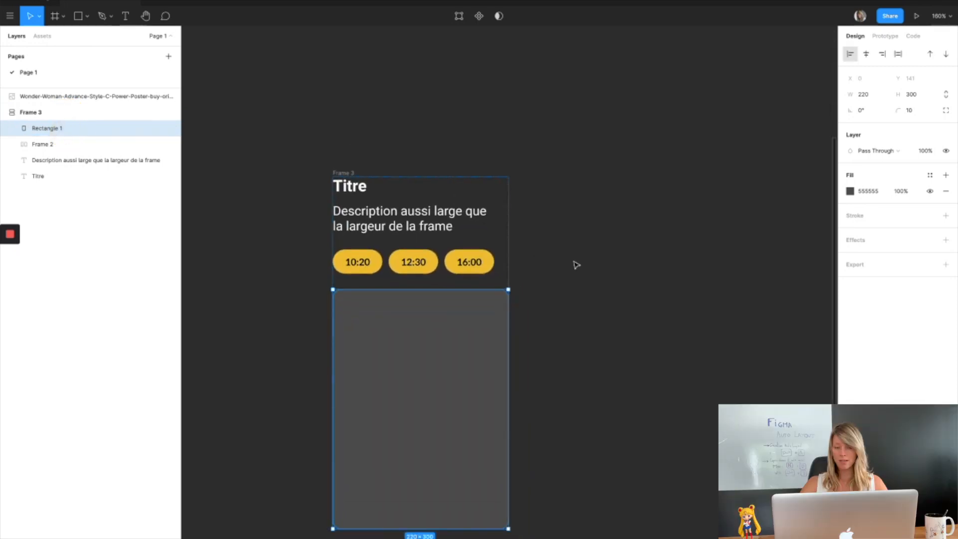
{"action": "key", "text": "Up"}
{"action": "key", "text": "Up"}
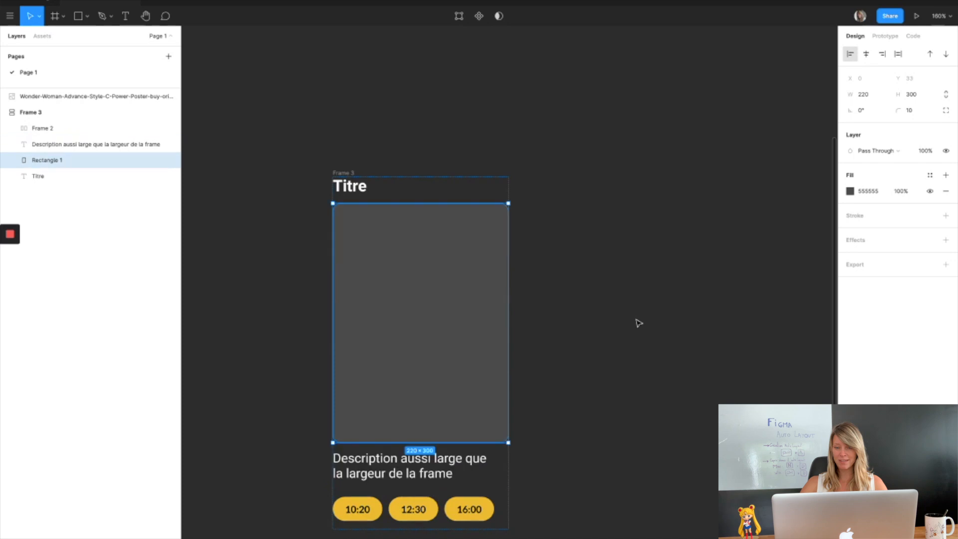
{"action": "key", "text": "Up"}
{"action": "scroll", "coordinate": [568, 228], "scroll_direction": "down", "scroll_amount": 4}
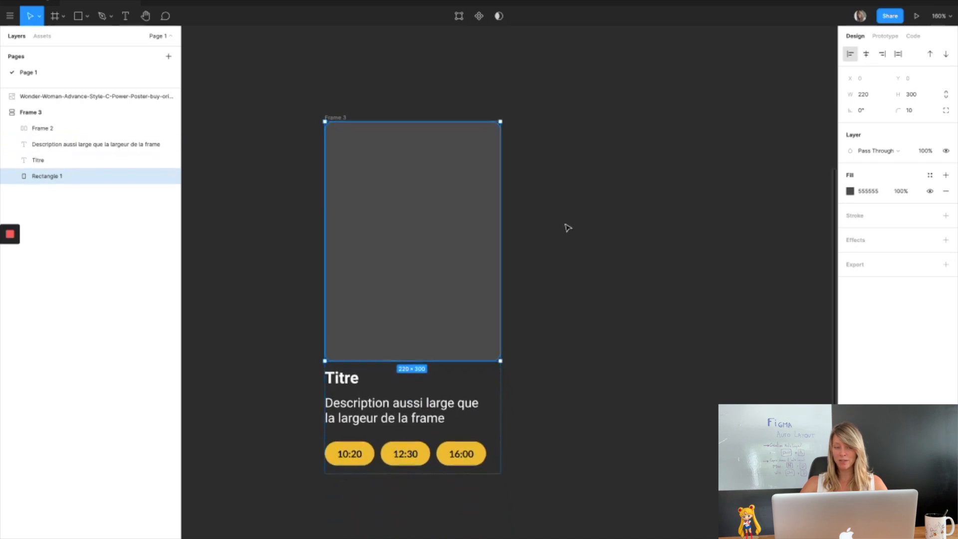
Set the card frame's horizontal and vertical padding to 15 and switch its auto layout resizing option.
{"action": "left_click", "coordinate": [38, 113]}
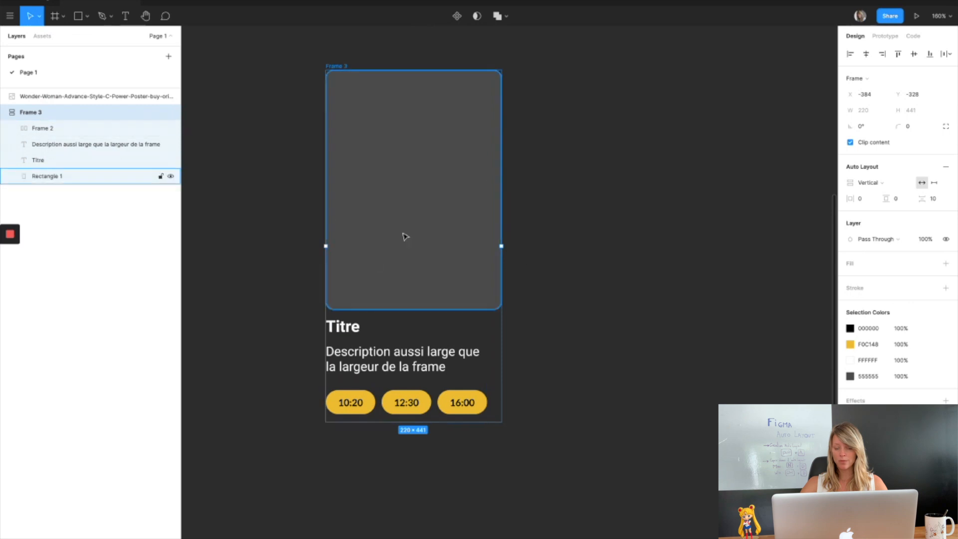
{"action": "left_click", "coordinate": [863, 200]}
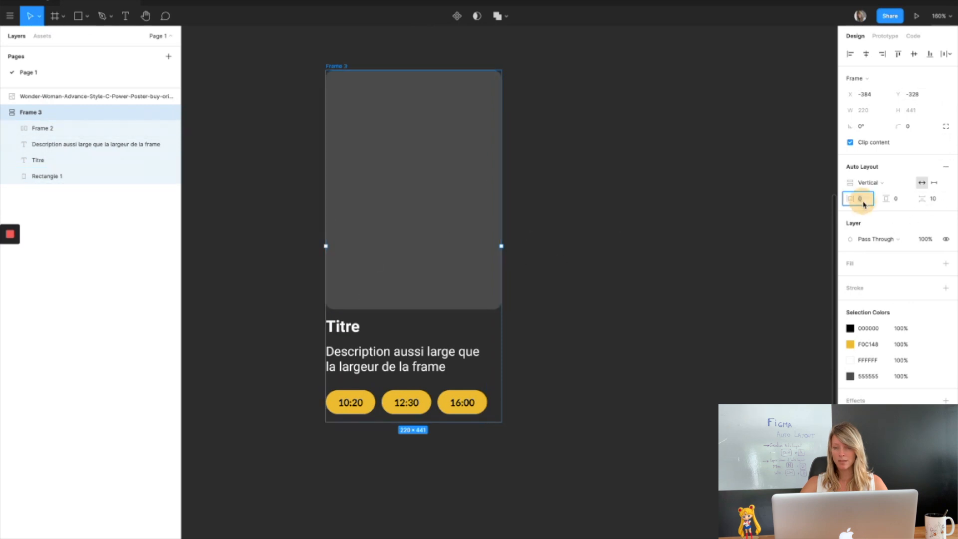
{"action": "type", "text": "15"}
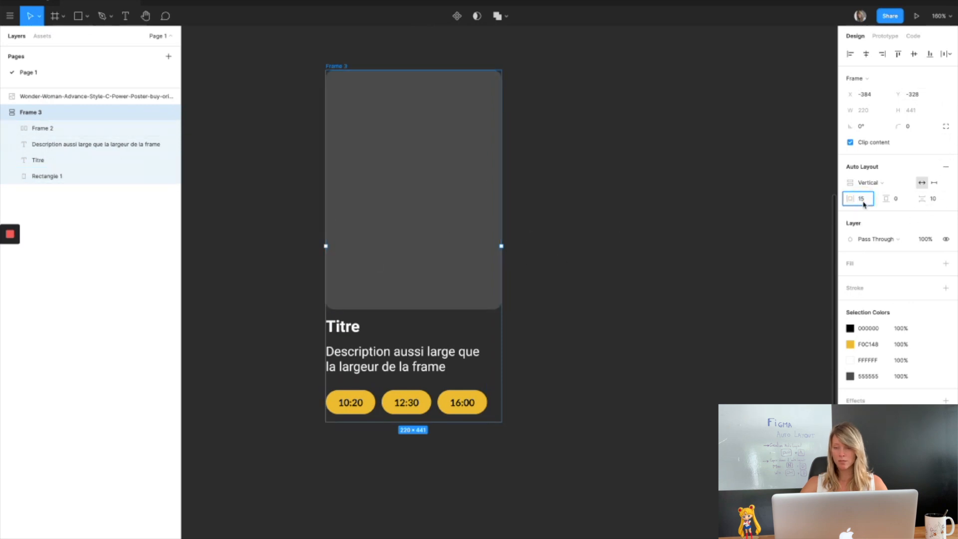
{"action": "key", "text": "Return"}
{"action": "left_click", "coordinate": [896, 198]}
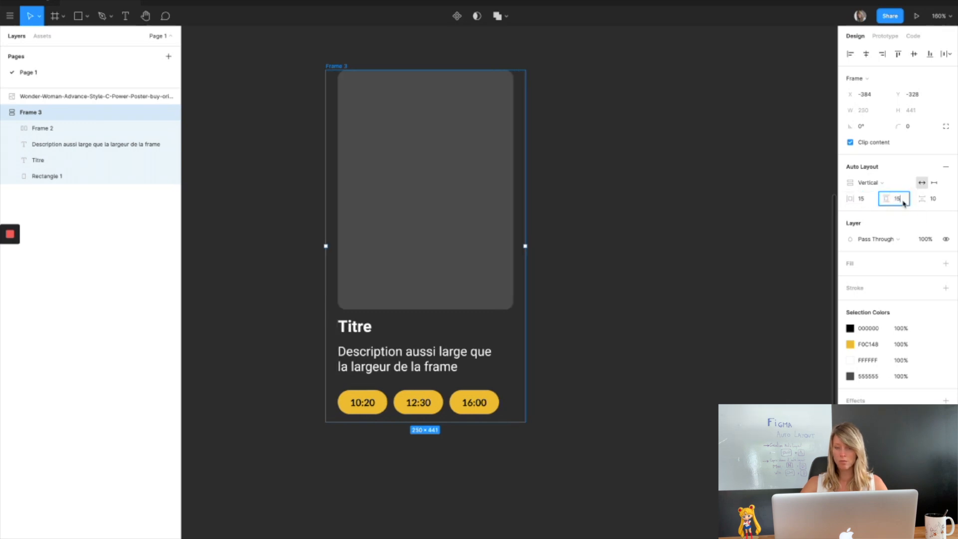
{"action": "key", "text": "Return"}
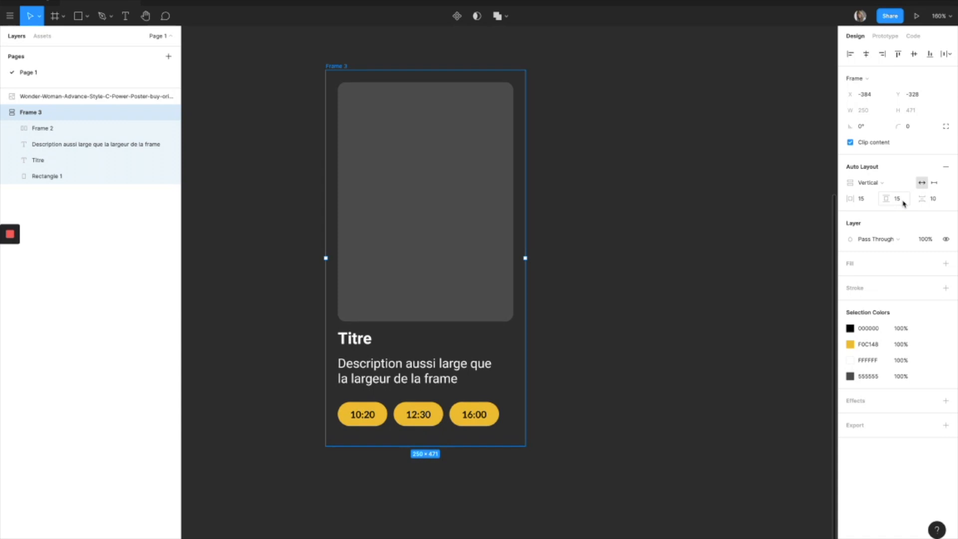
{"action": "left_click", "coordinate": [936, 183]}
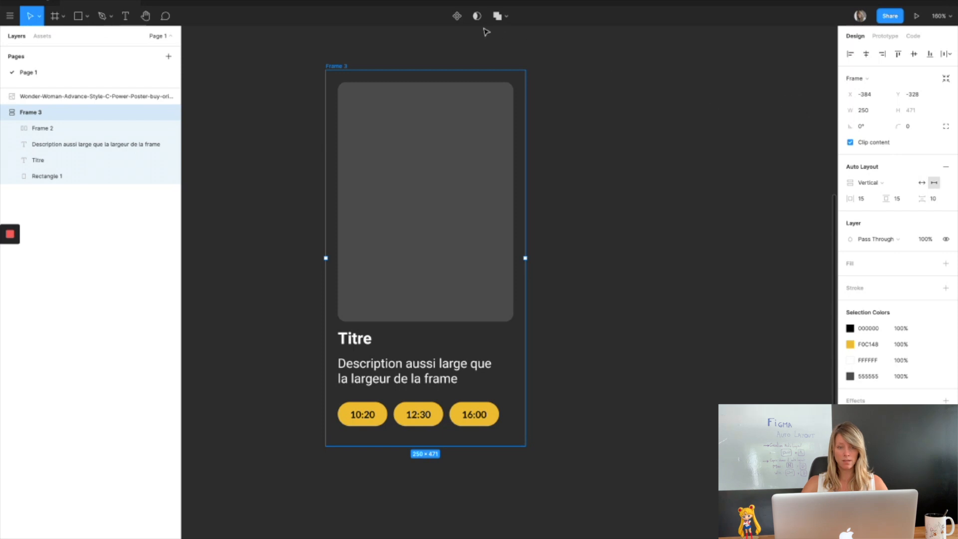
Rename the card frame as Film.
{"action": "double_click", "coordinate": [37, 113]}
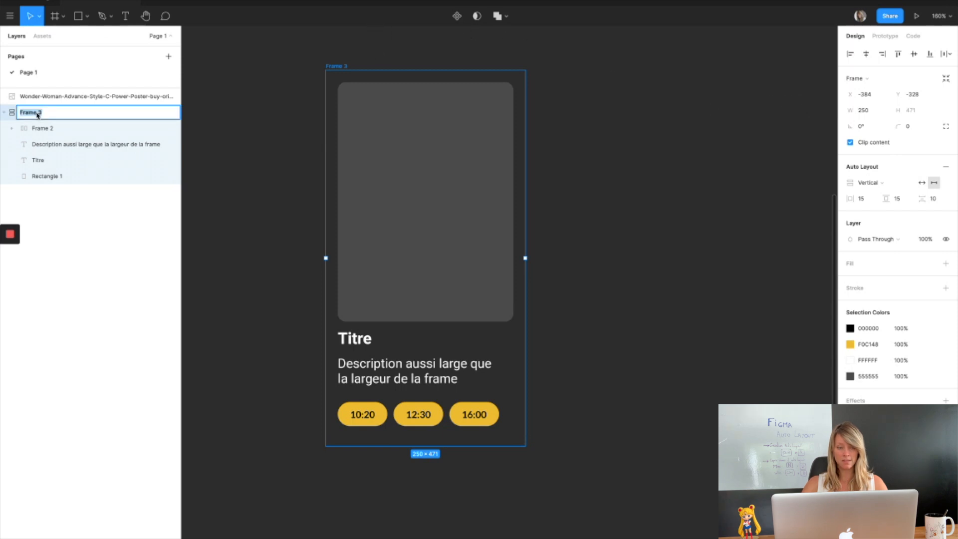
{"action": "type", "text": "A"}
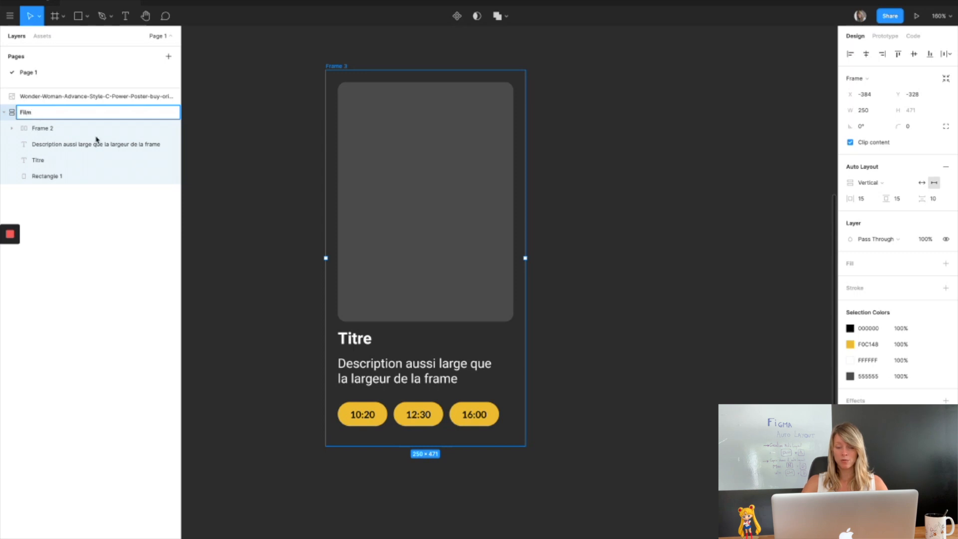
{"action": "key", "text": "Return"}
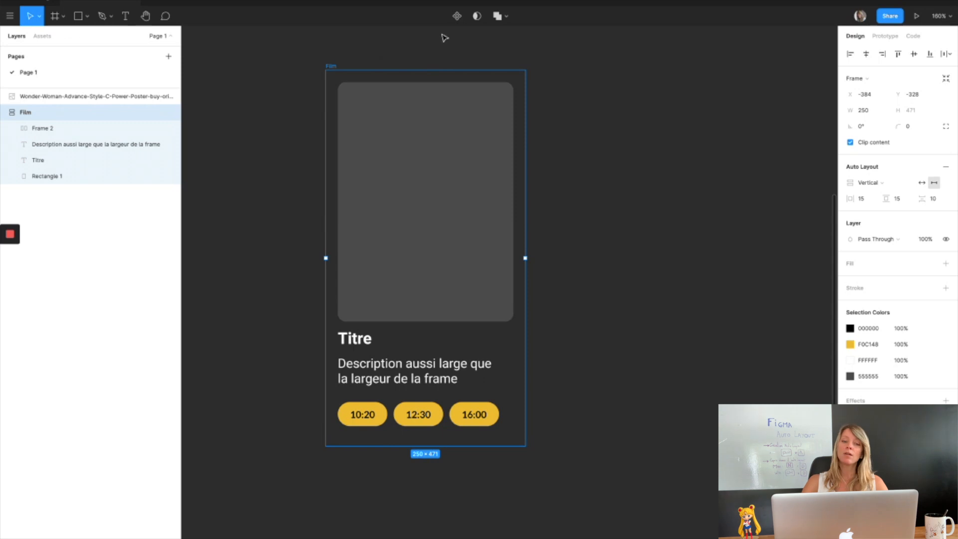
Turn the Film card into a component and lay out four duplicated instances in a row beside it.
{"action": "left_click", "coordinate": [457, 16]}
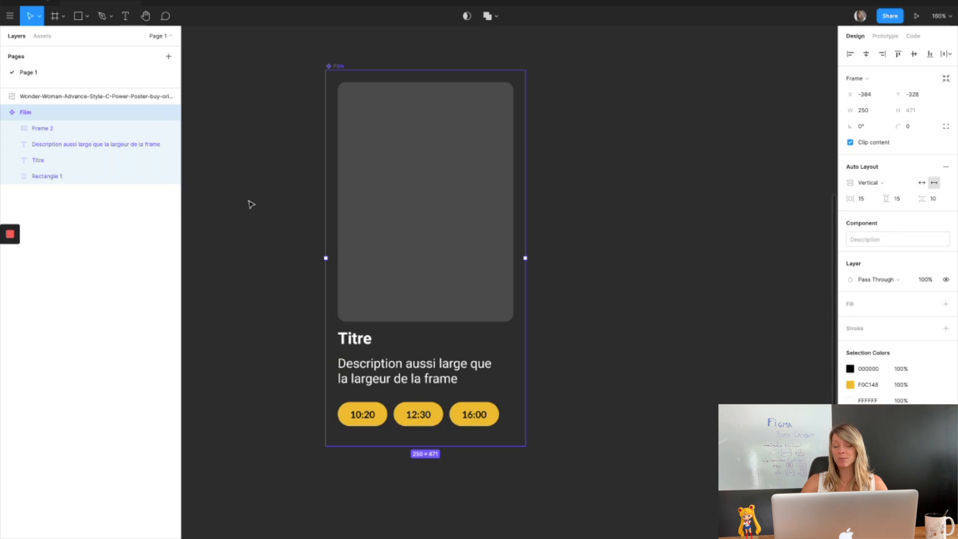
{"action": "key", "text": "super+d"}
{"action": "scroll", "coordinate": [251, 205], "scroll_direction": "down", "scroll_amount": 2}
{"action": "left_click_drag", "start_coordinate": [327, 124], "coordinate": [574, 133]}
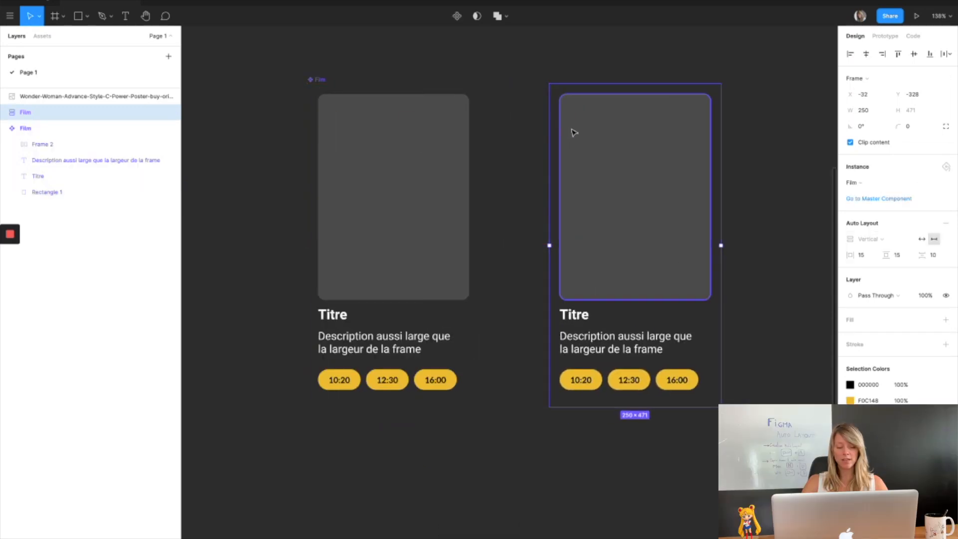
{"action": "key", "text": "super+d"}
{"action": "scroll", "coordinate": [574, 132], "scroll_direction": "right", "scroll_amount": 5}
{"action": "left_click_drag", "start_coordinate": [664, 120], "coordinate": [616, 122]}
{"action": "key", "text": "super+d"}
{"action": "scroll", "coordinate": [616, 123], "scroll_direction": "right", "scroll_amount": 4}
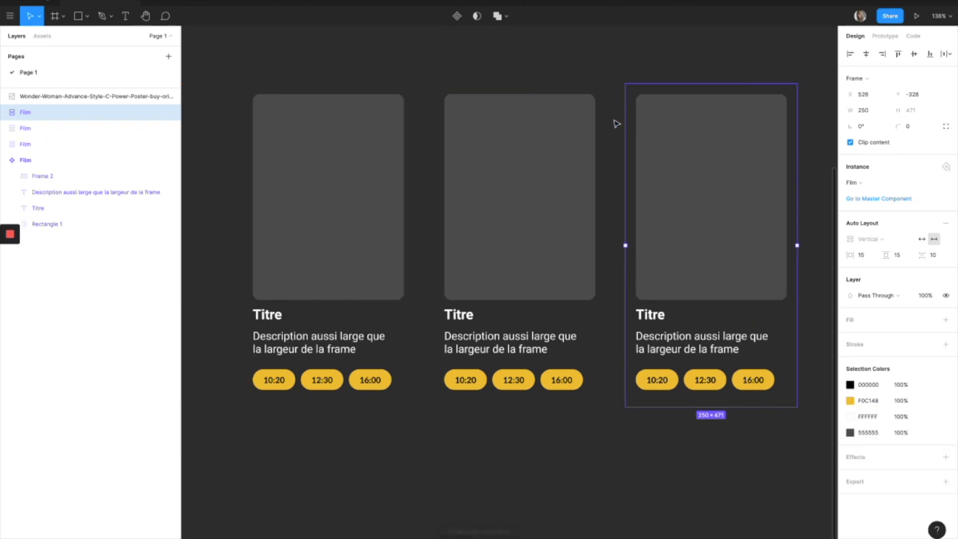
{"action": "scroll", "coordinate": [617, 124], "scroll_direction": "down", "scroll_amount": 5}
{"action": "scroll", "coordinate": [615, 122], "scroll_direction": "left", "scroll_amount": 2}
{"action": "key", "text": "super+d"}
{"action": "scroll", "coordinate": [614, 122], "scroll_direction": "right", "scroll_amount": 3}
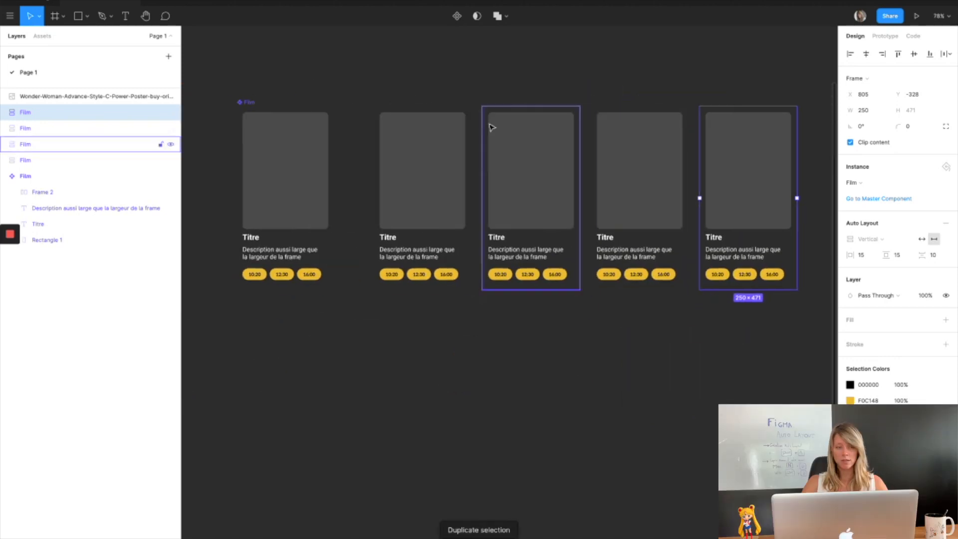
Wrap the four instances in a horizontal auto layout frame with spacing set to 0.
{"action": "left_click", "coordinate": [62, 158], "text": "shift"}
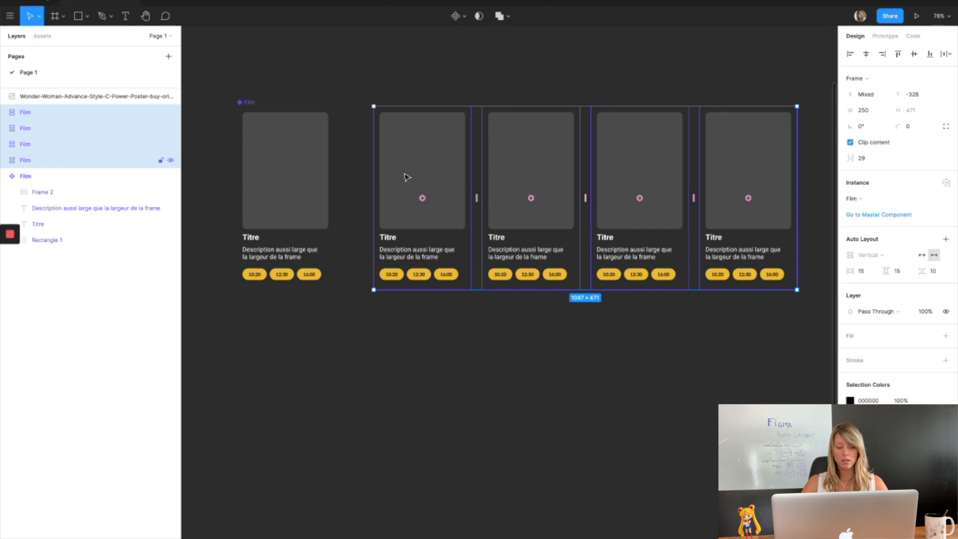
{"action": "key", "text": "shift+a"}
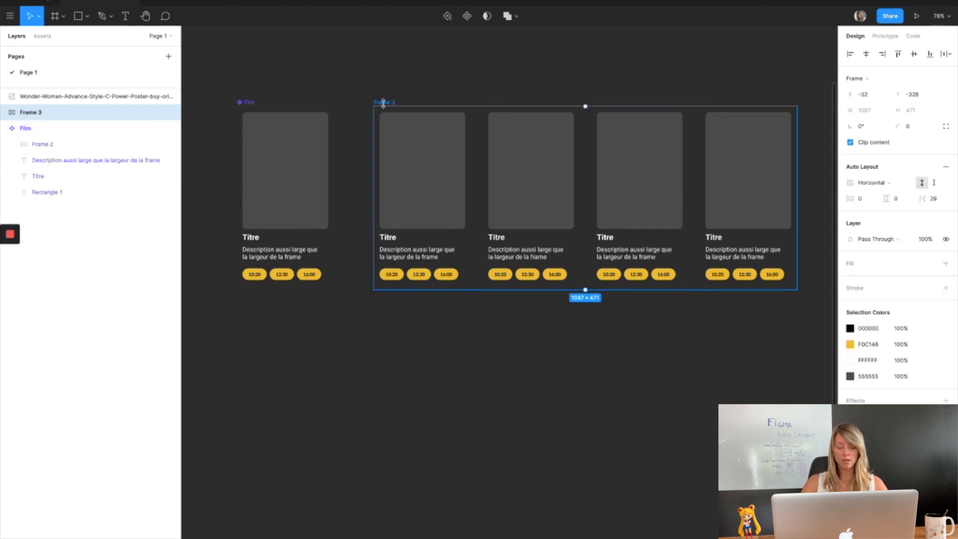
{"action": "left_click", "coordinate": [932, 198]}
{"action": "type", "text": "0"}
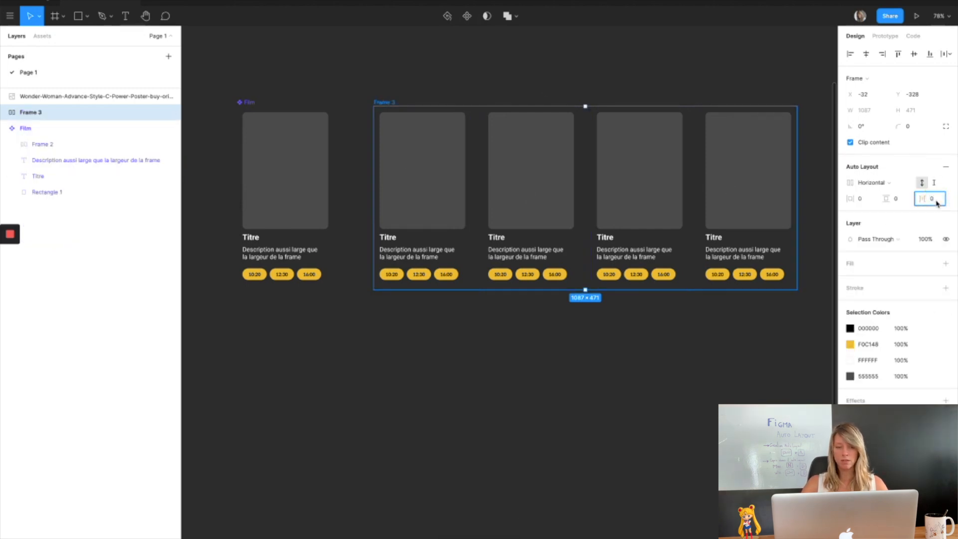
{"action": "key", "text": "Return"}
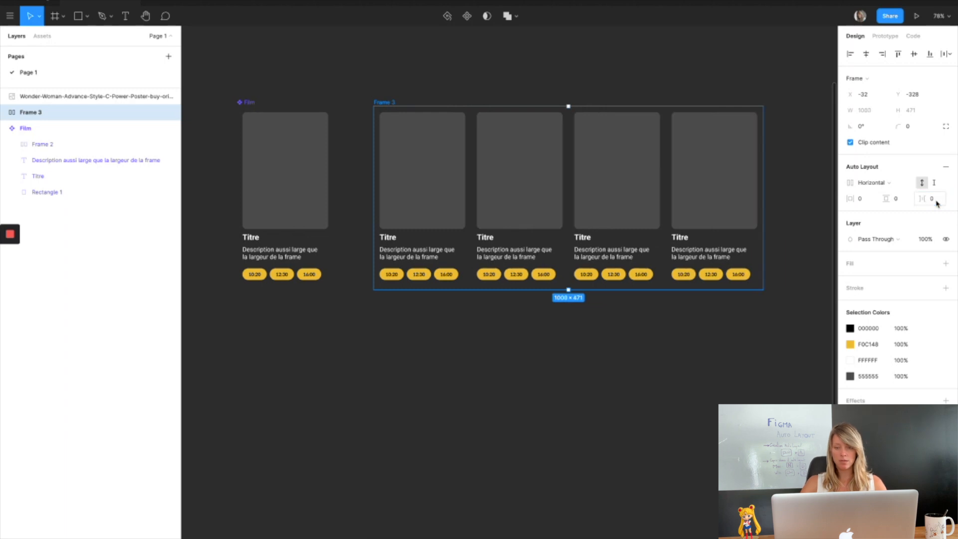
Wrap the auto layout row in a new frame and set that frame's width to 320.
{"action": "right_click", "coordinate": [422, 160]}
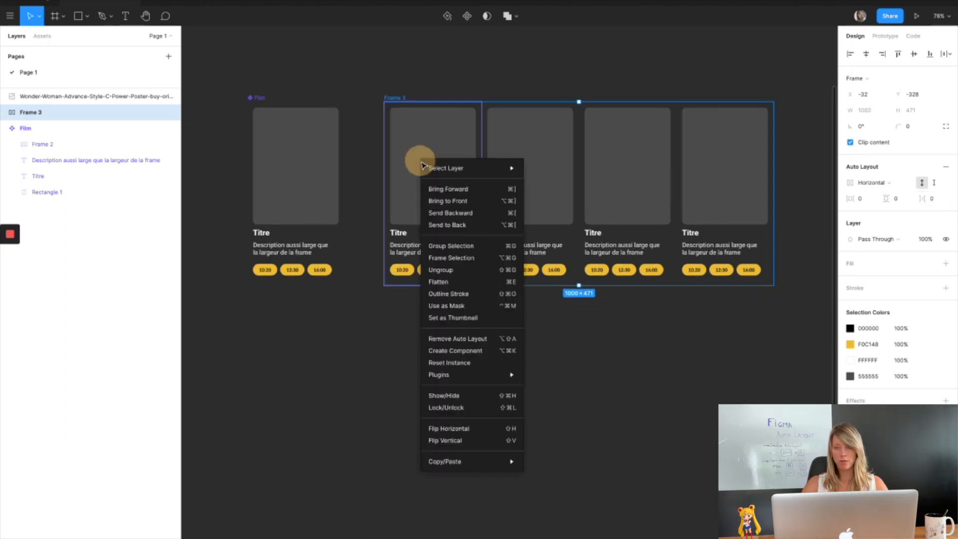
{"action": "left_click", "coordinate": [449, 259]}
{"action": "left_click_drag", "start_coordinate": [775, 130], "coordinate": [500, 177]}
{"action": "left_click", "coordinate": [872, 110]}
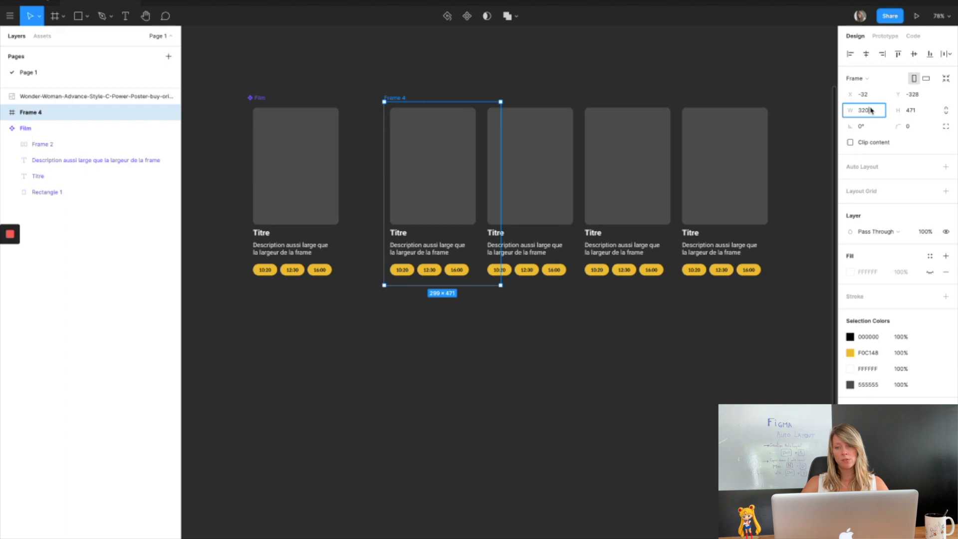
{"action": "key", "text": "Return"}
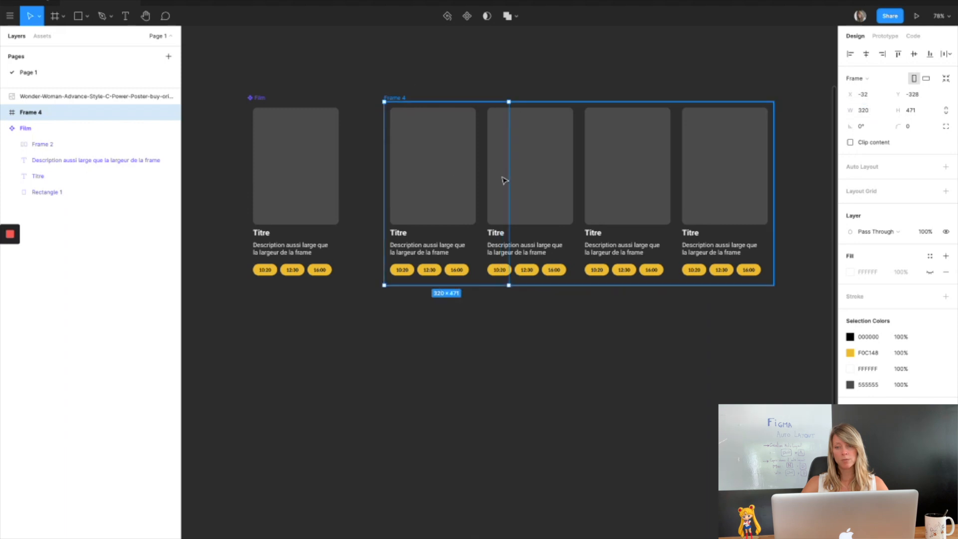
Set the new frame's overflow behaviour to Horizontal Scrolling in the prototype settings.
{"action": "left_click", "coordinate": [886, 36]}
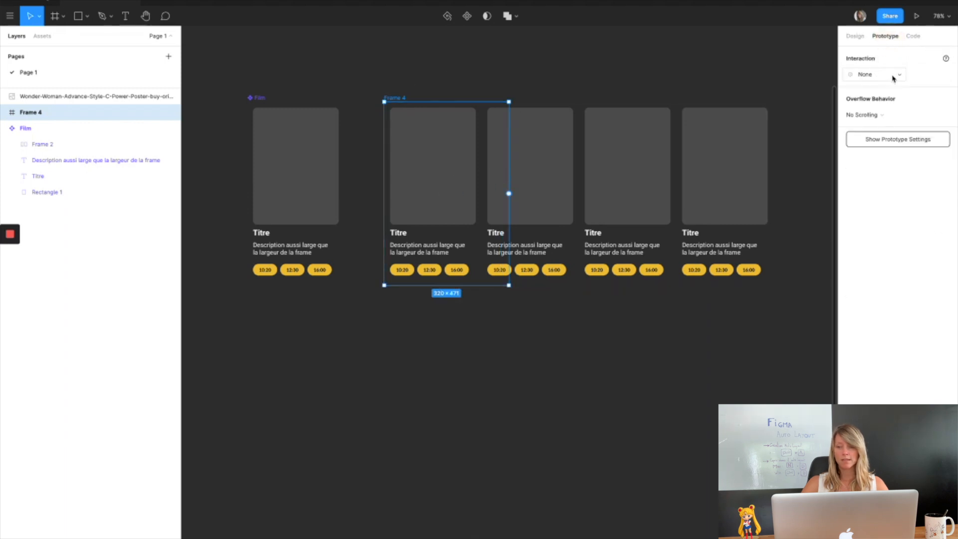
{"action": "left_click", "coordinate": [891, 115]}
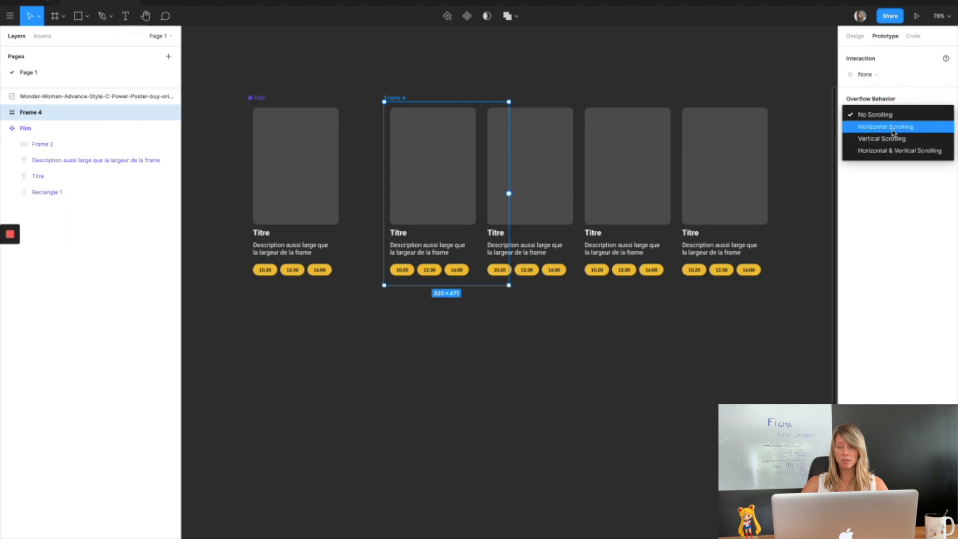
{"action": "left_click", "coordinate": [893, 126]}
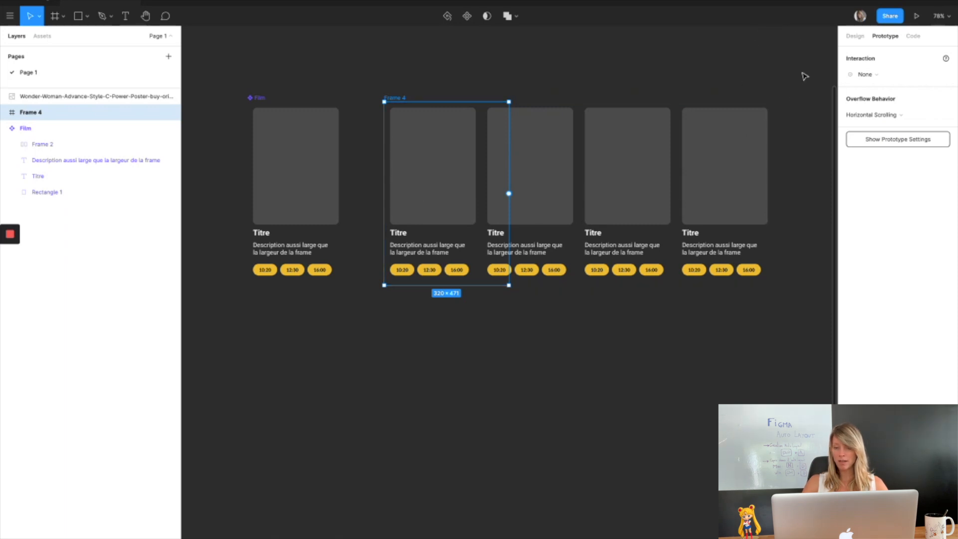
Move the Wonder Woman poster image into the Film component and place it above the grey rectangle.
{"action": "left_click", "coordinate": [93, 96]}
{"action": "left_click_drag", "start_coordinate": [93, 96], "coordinate": [80, 187]}
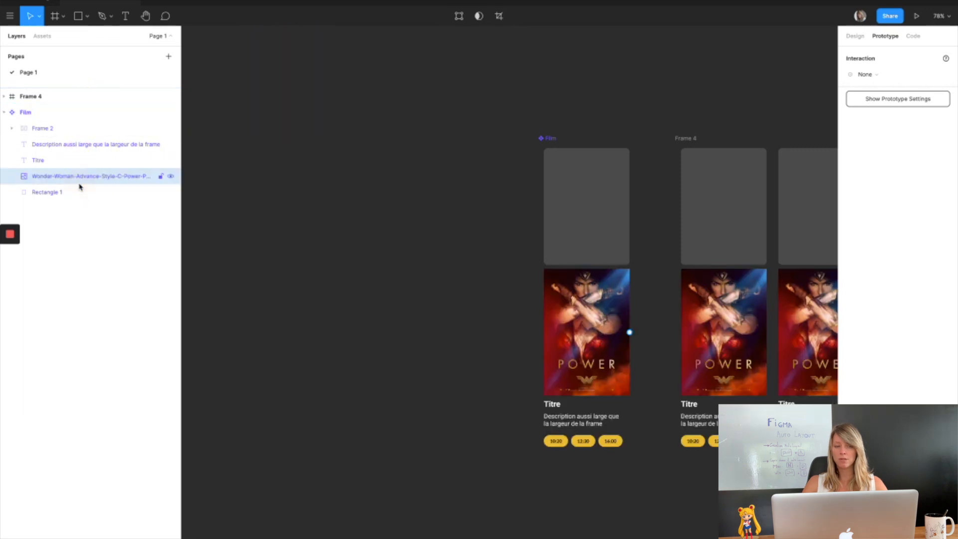
{"action": "scroll", "coordinate": [319, 214], "scroll_direction": "right", "scroll_amount": 4}
{"action": "scroll", "coordinate": [320, 215], "scroll_direction": "down", "scroll_amount": 1}
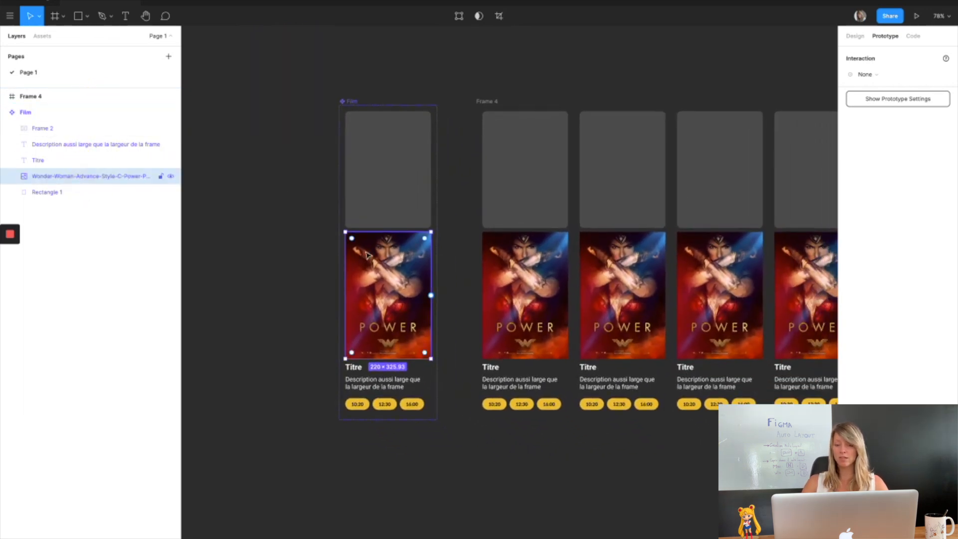
{"action": "left_click_drag", "start_coordinate": [392, 293], "coordinate": [393, 187]}
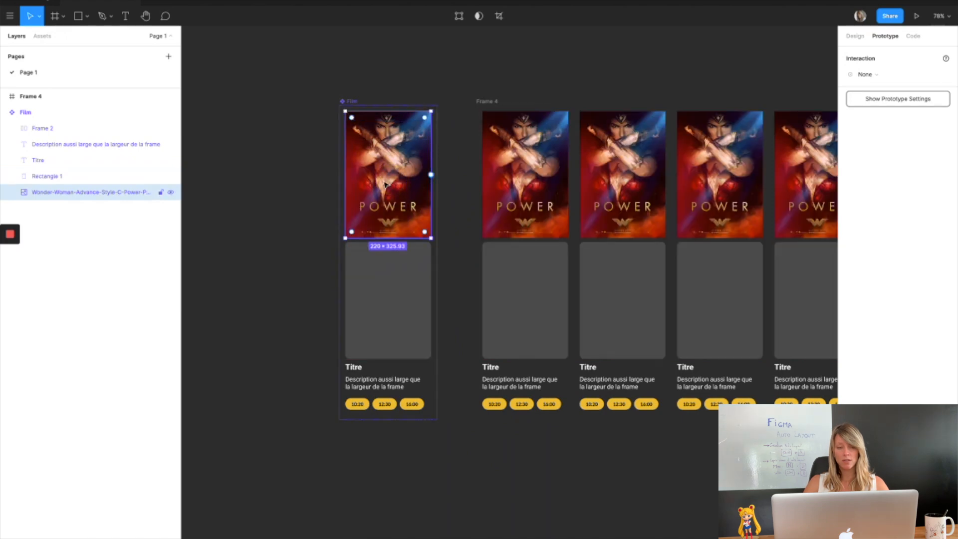
Wrap the grey rectangle in its own frame and move the poster image inside that frame.
{"action": "left_click", "coordinate": [406, 299]}
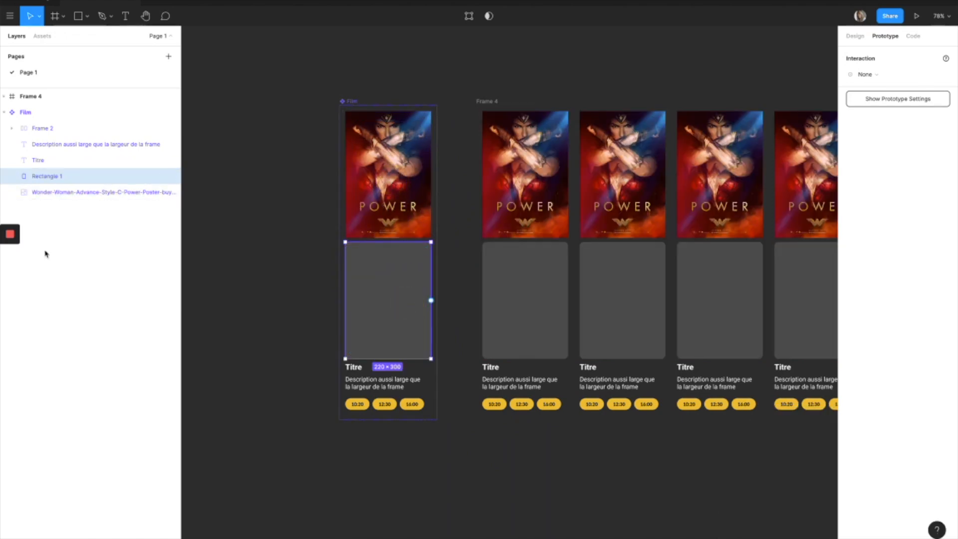
{"action": "right_click", "coordinate": [60, 180]}
{"action": "left_click", "coordinate": [85, 253]}
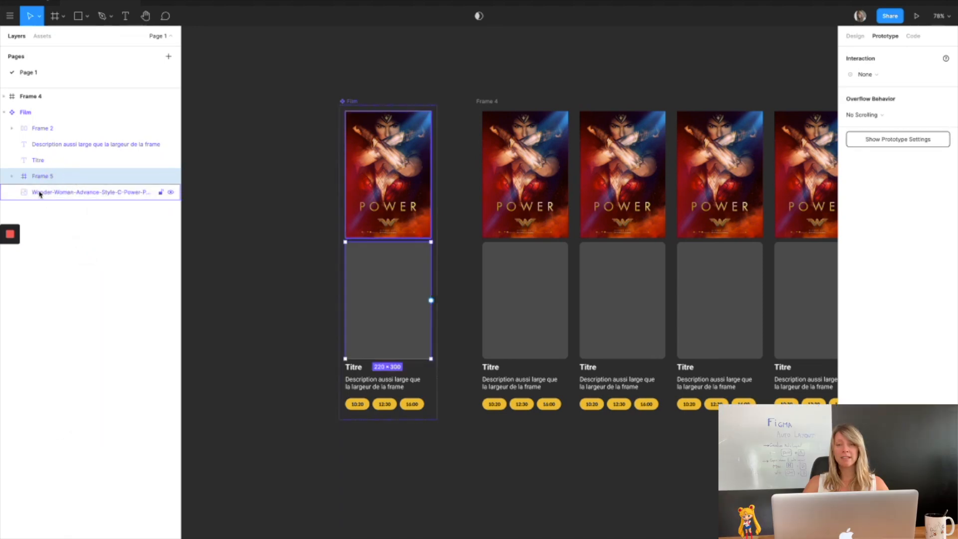
{"action": "left_click_drag", "start_coordinate": [39, 193], "coordinate": [40, 179]}
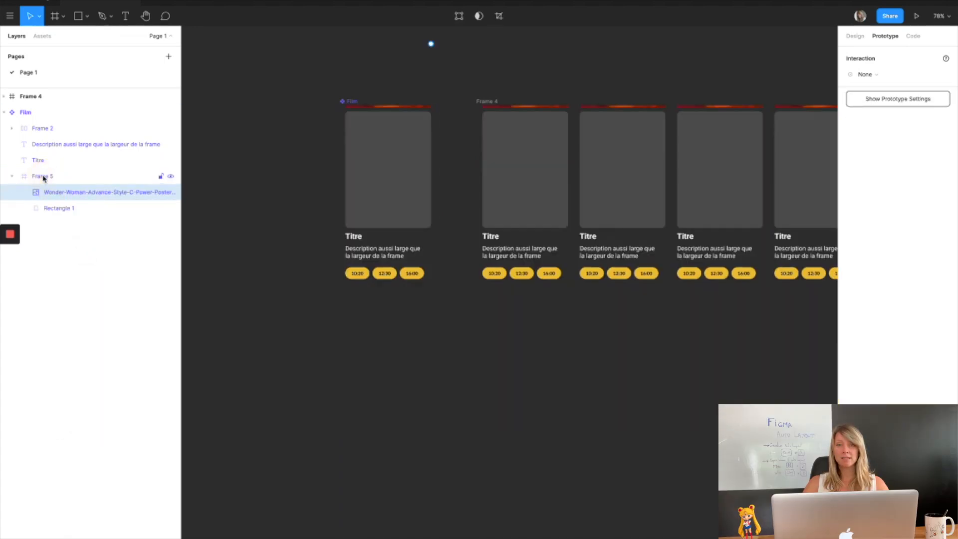
{"action": "left_click", "coordinate": [855, 36]}
Reposition the poster inside the new frame and center it horizontally and vertically.
{"action": "left_click_drag", "start_coordinate": [371, 85], "coordinate": [374, 150]}
{"action": "left_click_drag", "start_coordinate": [60, 208], "coordinate": [59, 185]}
{"action": "left_click", "coordinate": [867, 55]}
{"action": "left_click", "coordinate": [914, 54]}
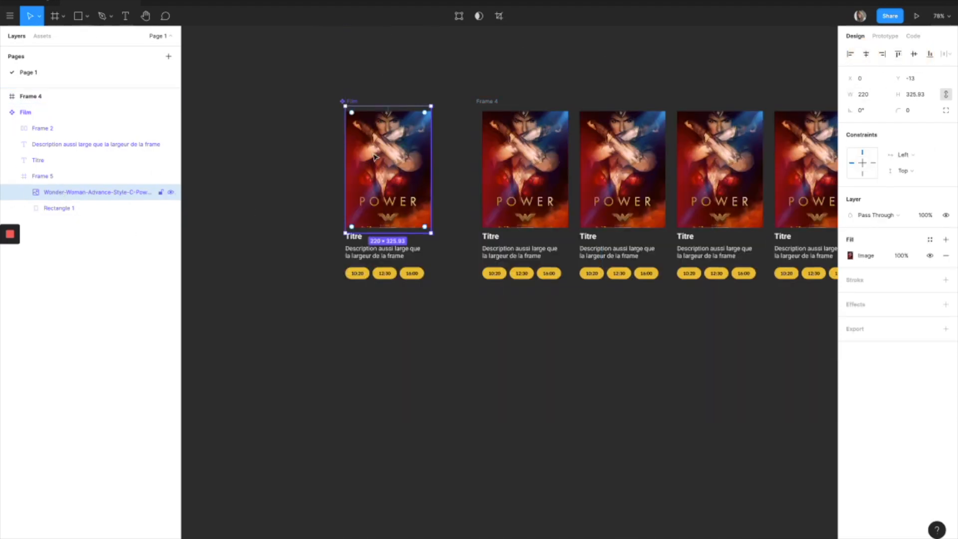
Set the poster frame's height to 340 and vertically center the poster image inside it.
{"action": "left_click", "coordinate": [50, 176]}
{"action": "left_click", "coordinate": [916, 110]}
{"action": "type", "text": "320"}
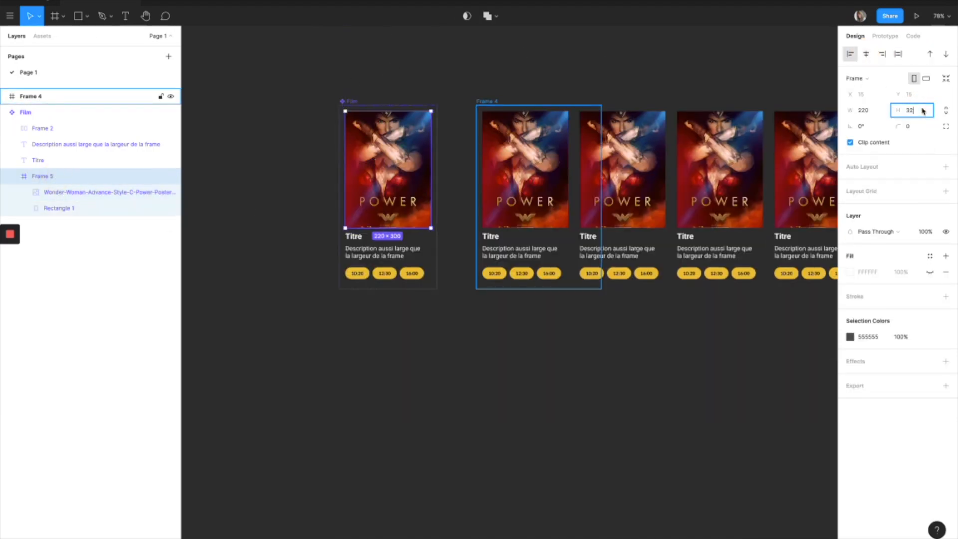
{"action": "key", "text": "Return"}
{"action": "left_click", "coordinate": [926, 112]}
{"action": "type", "text": "340"}
{"action": "key", "text": "Return"}
{"action": "left_click", "coordinate": [120, 193]}
{"action": "left_click", "coordinate": [914, 54]}
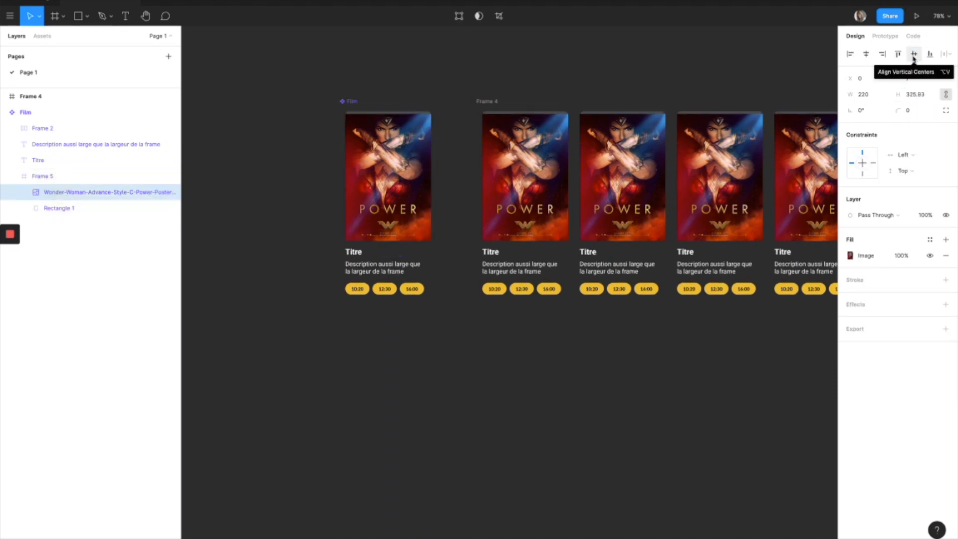
Set the poster frame's height to 325.
{"action": "left_click", "coordinate": [45, 176]}
{"action": "left_click", "coordinate": [916, 110]}
{"action": "type", "text": "330"}
{"action": "key", "text": "Return"}
{"action": "left_click", "coordinate": [916, 111]}
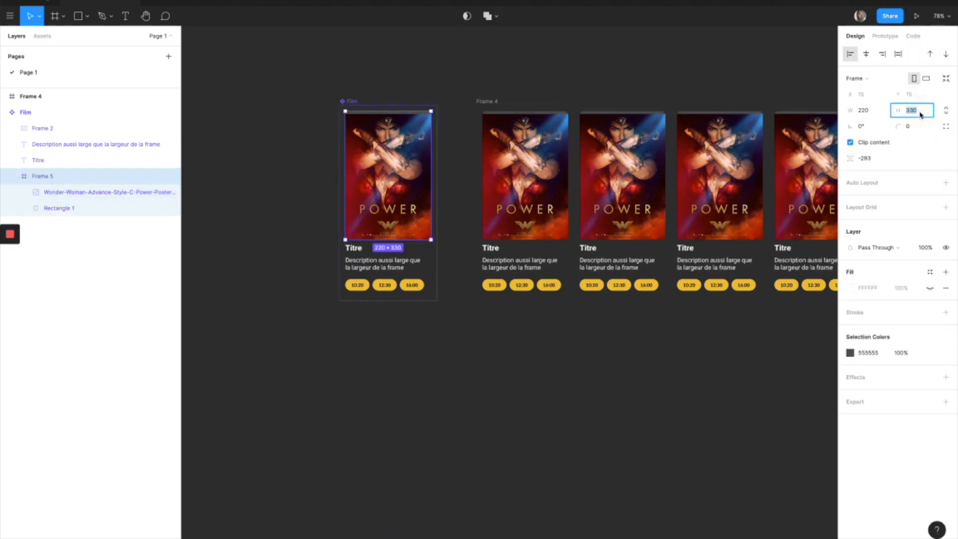
{"action": "type", "text": "326"}
{"action": "key", "text": "Return"}
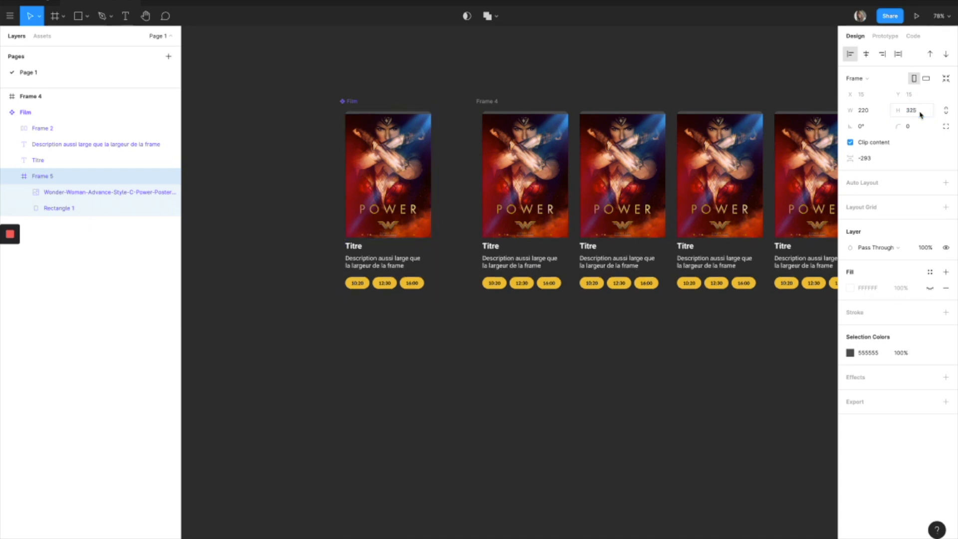
Give the poster frame a corner radius of 10.
{"action": "left_click", "coordinate": [120, 193]}
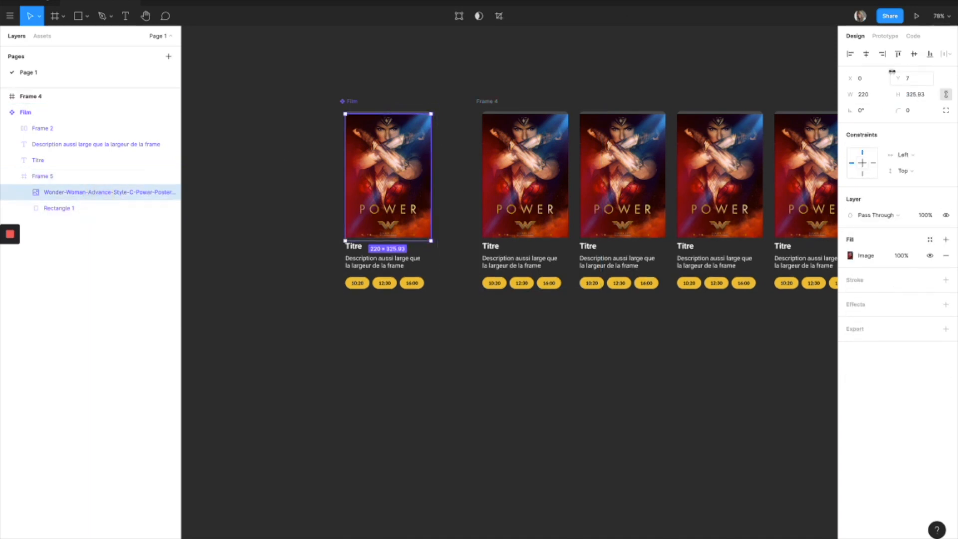
{"action": "left_click", "coordinate": [50, 176]}
{"action": "left_click", "coordinate": [914, 127]}
{"action": "type", "text": "10"}
{"action": "key", "text": "Return"}
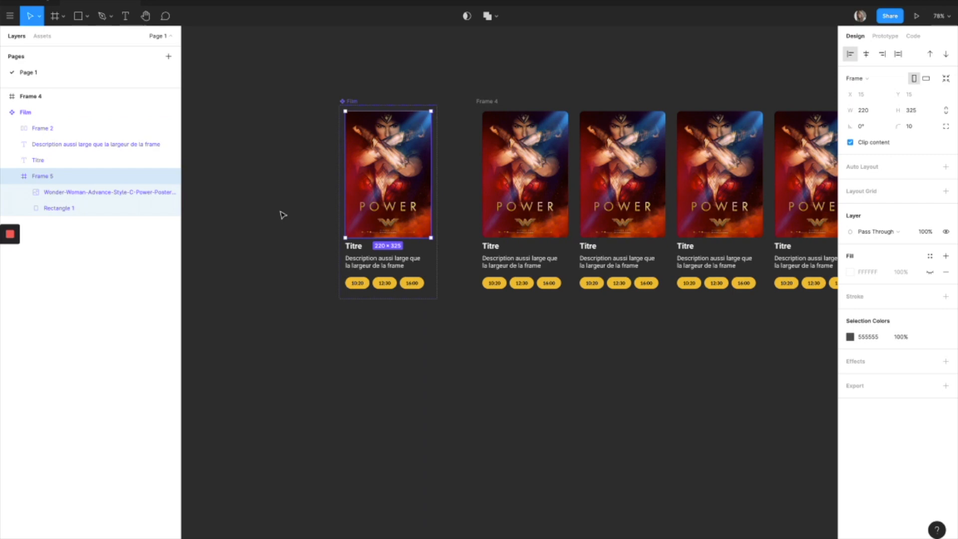
{"action": "scroll", "coordinate": [280, 213], "scroll_direction": "up", "scroll_amount": 1}
{"action": "left_click", "coordinate": [53, 133]}
{"action": "left_click", "coordinate": [70, 117]}
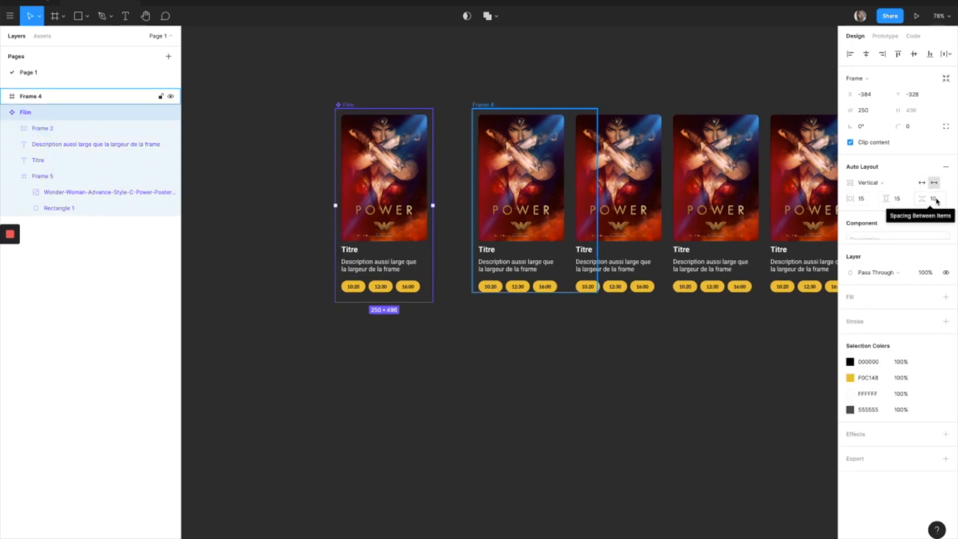
{"action": "left_click", "coordinate": [501, 85]}
{"action": "scroll", "coordinate": [502, 87], "scroll_direction": "right", "scroll_amount": 3}
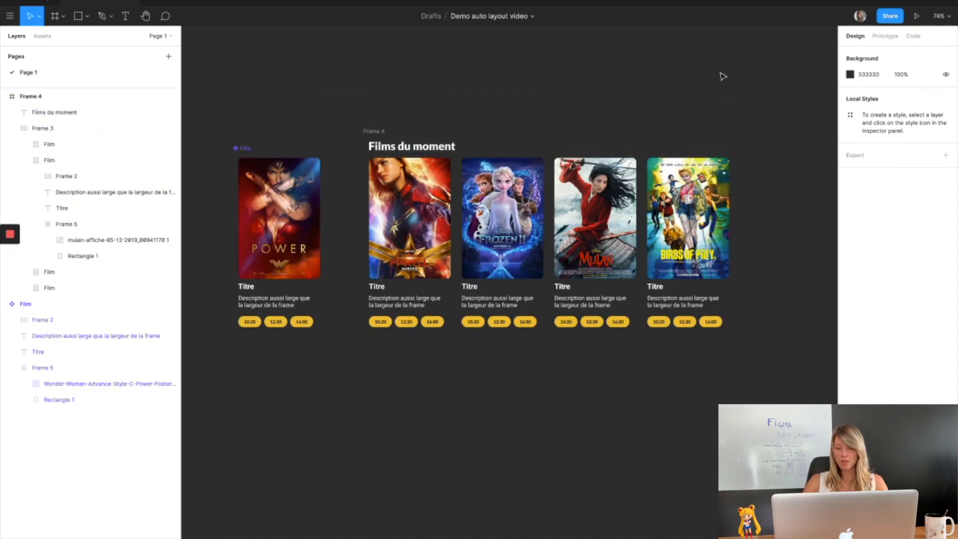
Present the prototype and scroll the Films du moment card row horizontally back and forth to test it.
{"action": "left_click", "coordinate": [918, 18]}
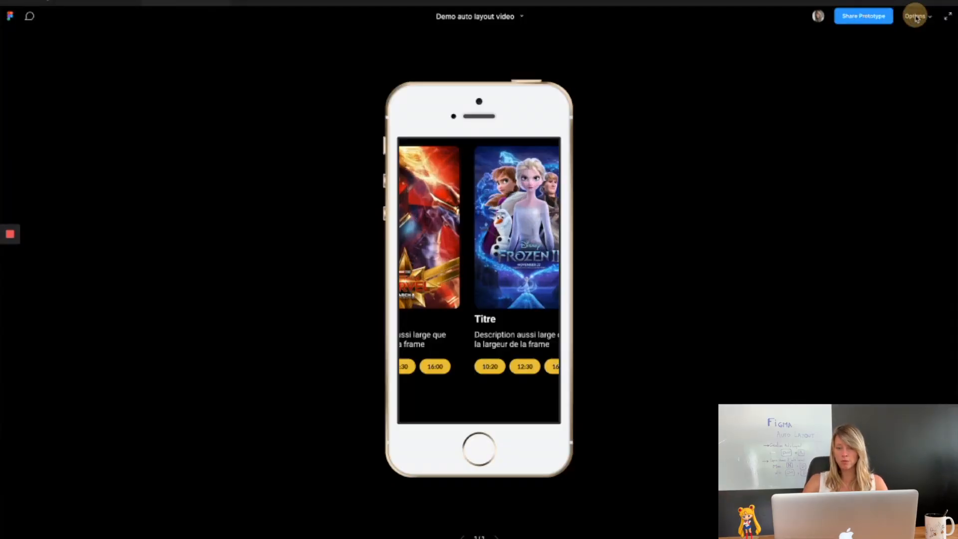
{"action": "scroll", "coordinate": [513, 299], "scroll_direction": "left", "scroll_amount": 3}
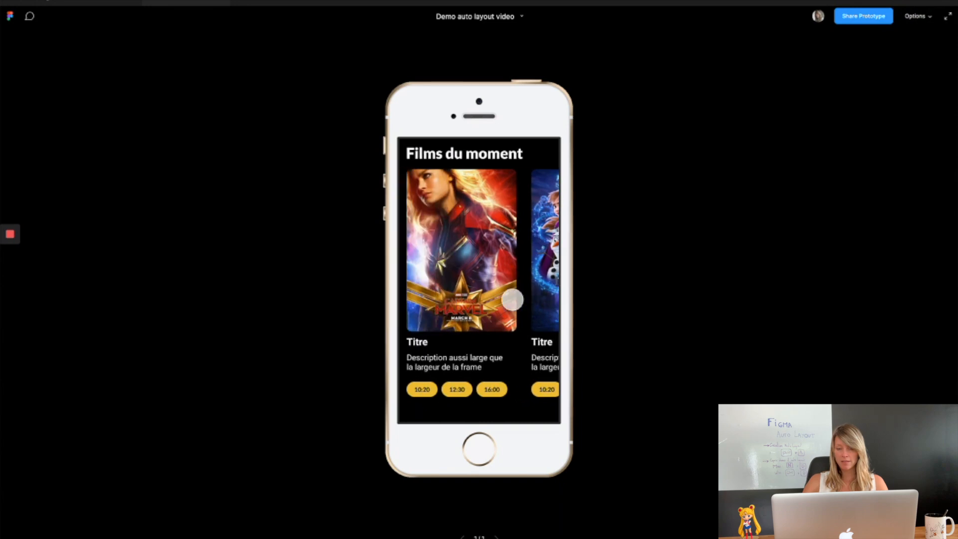
{"action": "scroll", "coordinate": [513, 300], "scroll_direction": "right", "scroll_amount": 5}
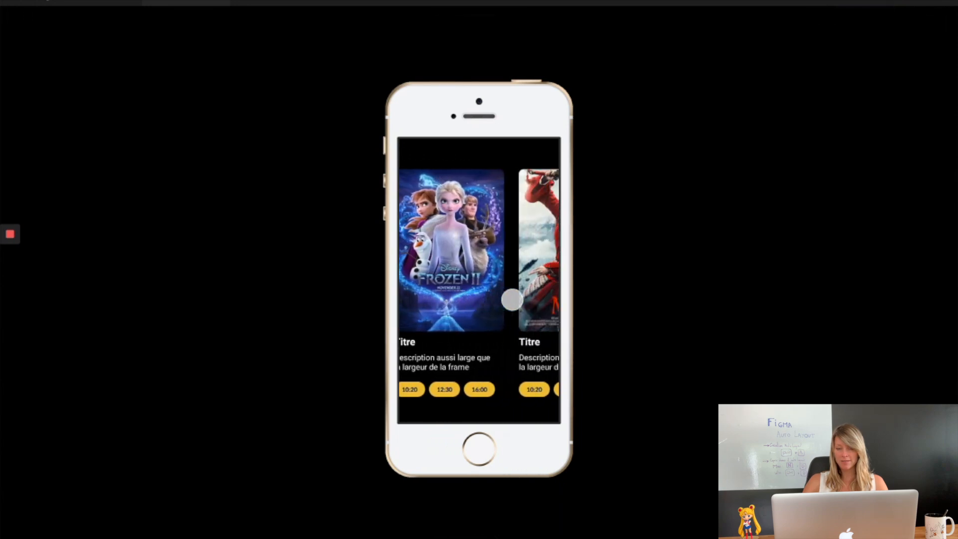
{"action": "scroll", "coordinate": [513, 299], "scroll_direction": "right", "scroll_amount": 5}
{"action": "scroll", "coordinate": [512, 300], "scroll_direction": "left", "scroll_amount": 10}
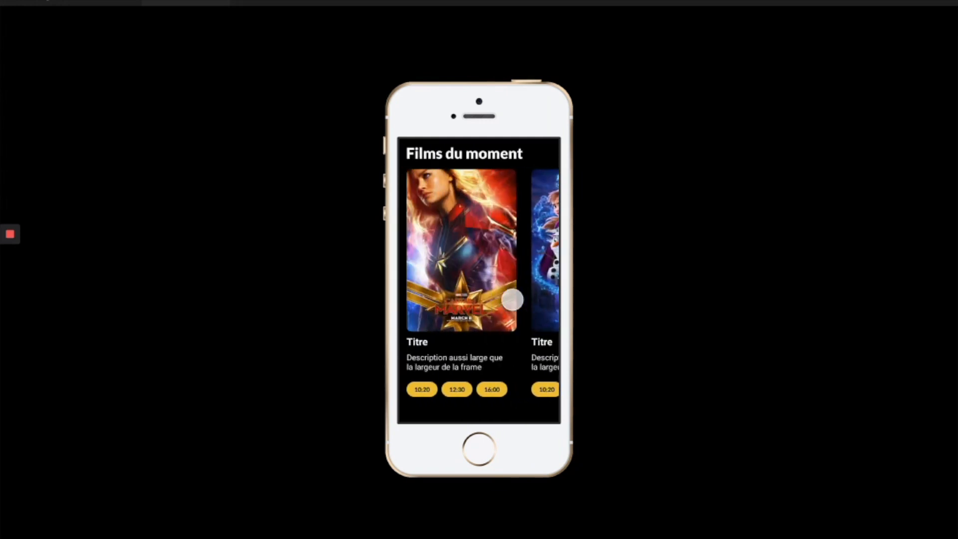
{"action": "scroll", "coordinate": [513, 299], "scroll_direction": "right", "scroll_amount": 8}
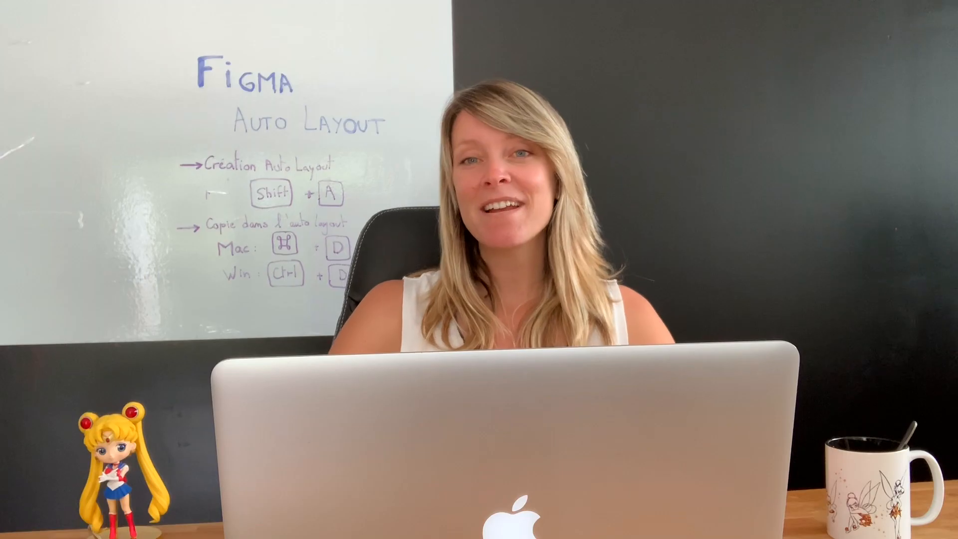